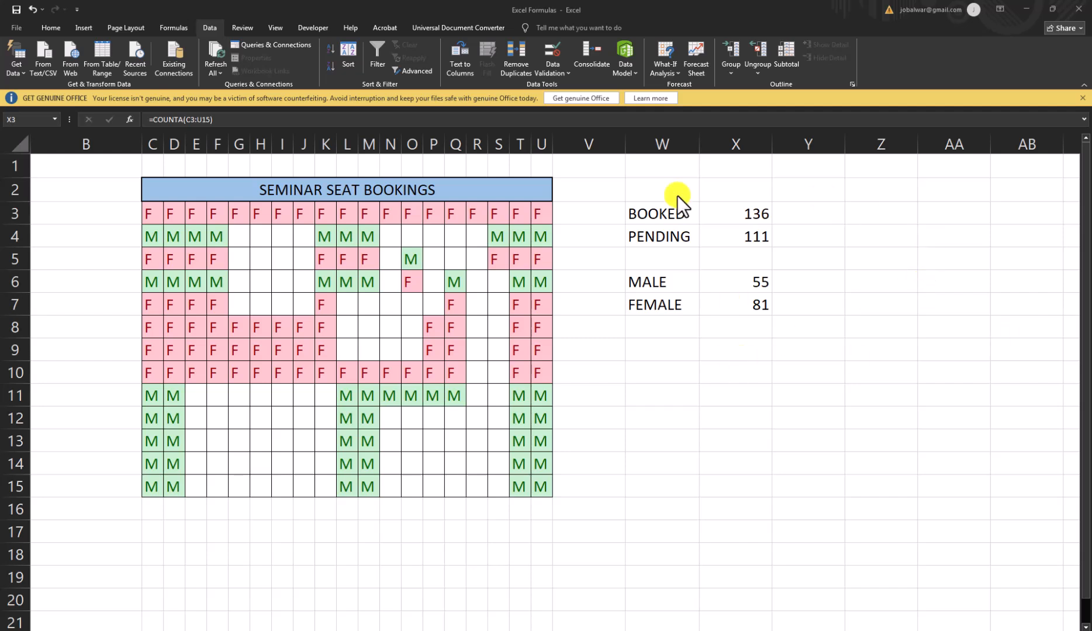
Name the seat grid range C3:U15 "abc"
left_click(241, 236)
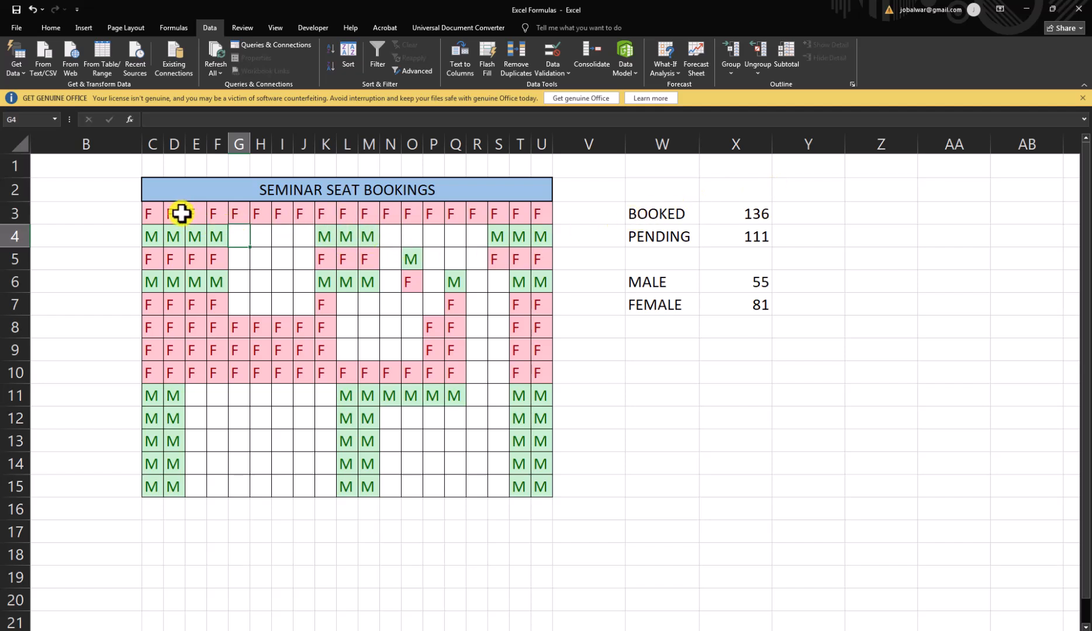
left_click_drag(150, 211, 548, 483)
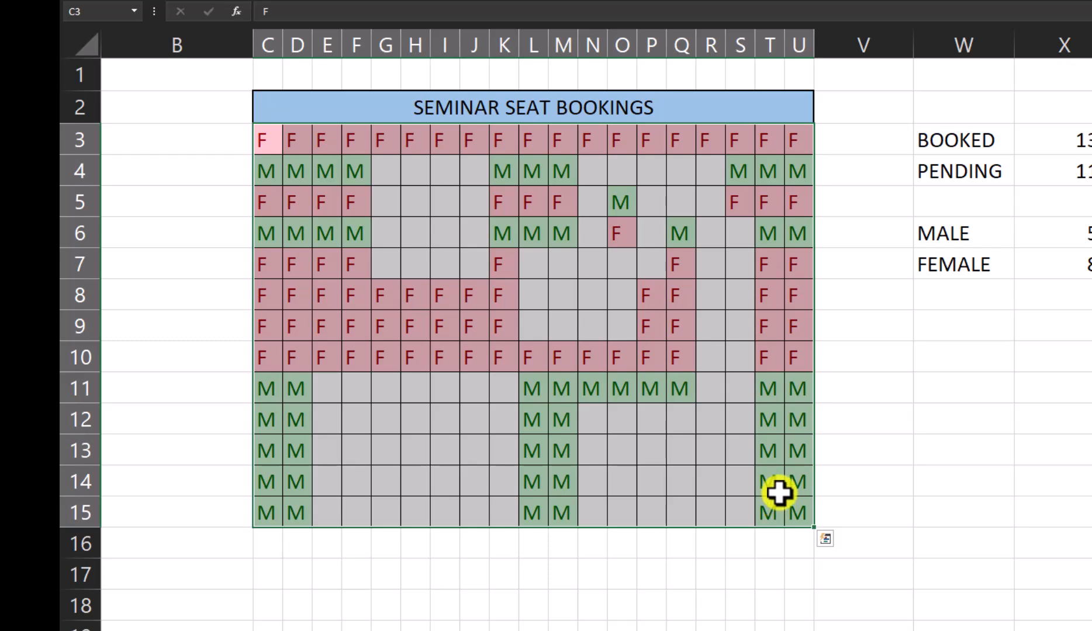
left_click(105, 13)
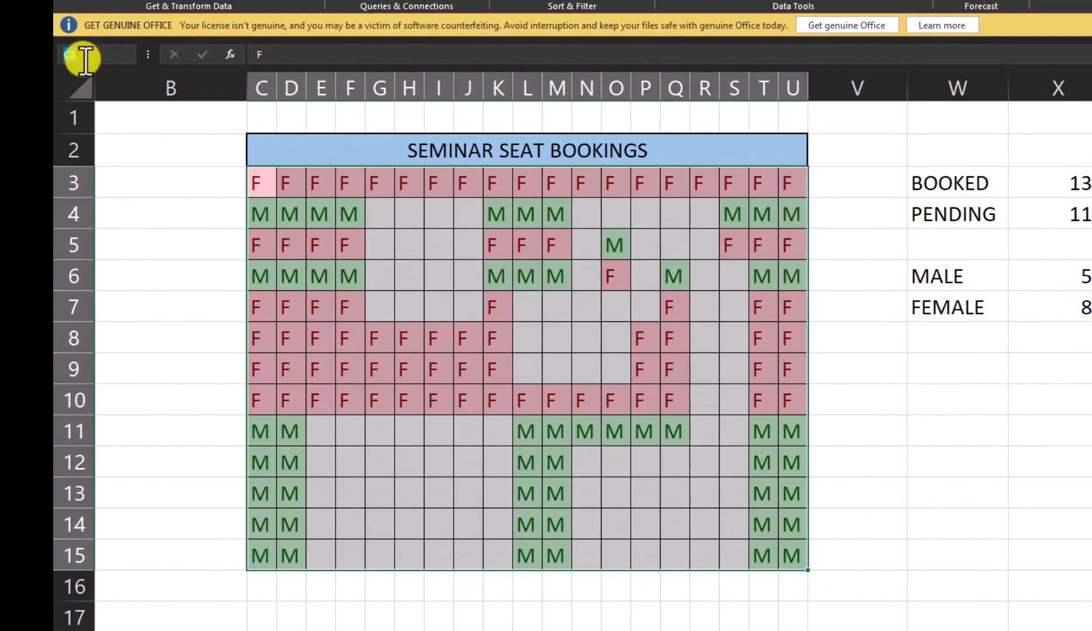
type("abc")
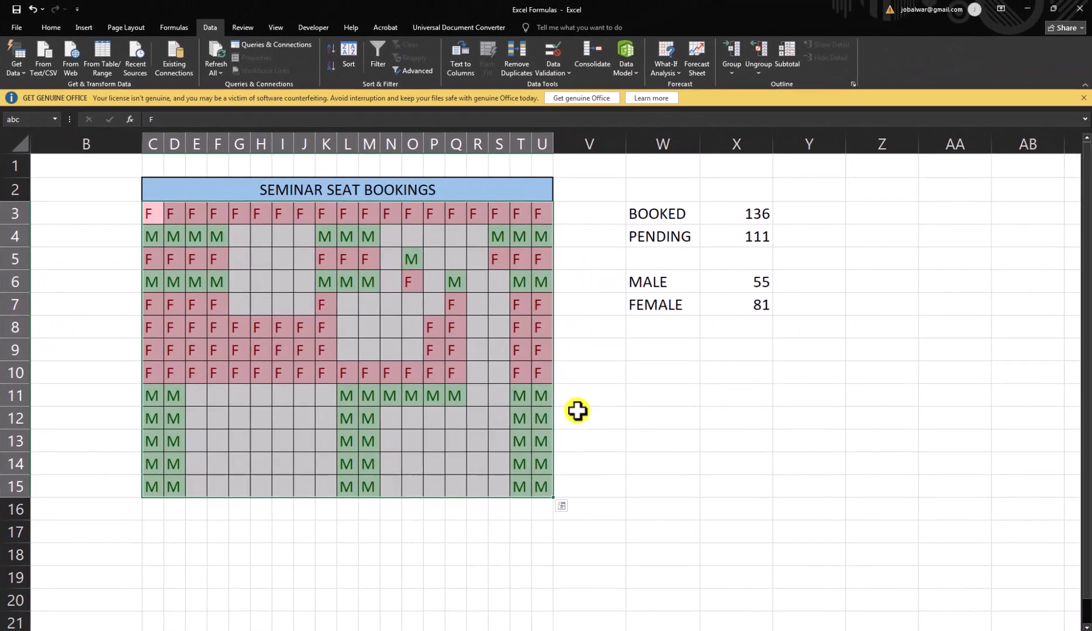
Clear the existing formulas beside BOOKED, PENDING, MALE and FEMALE in cells X3, X4, X6 and X7
left_click(763, 369)
left_click(749, 215)
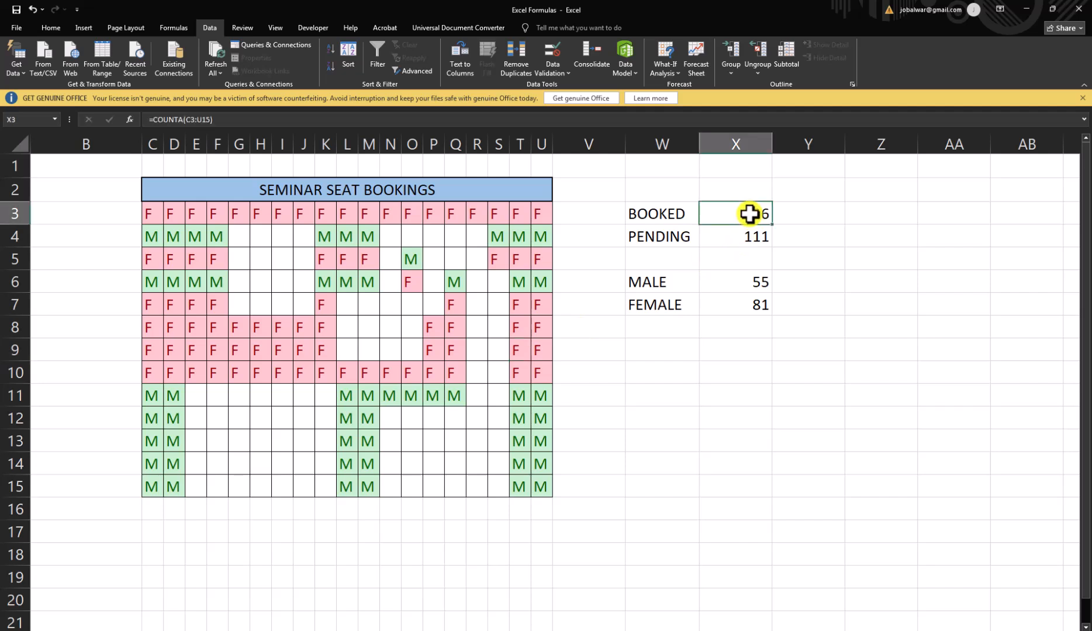
key("Delete")
key("Down")
key("Delete")
key("Down")
key("Down")
key("Delete")
key("Down")
key("Delete")
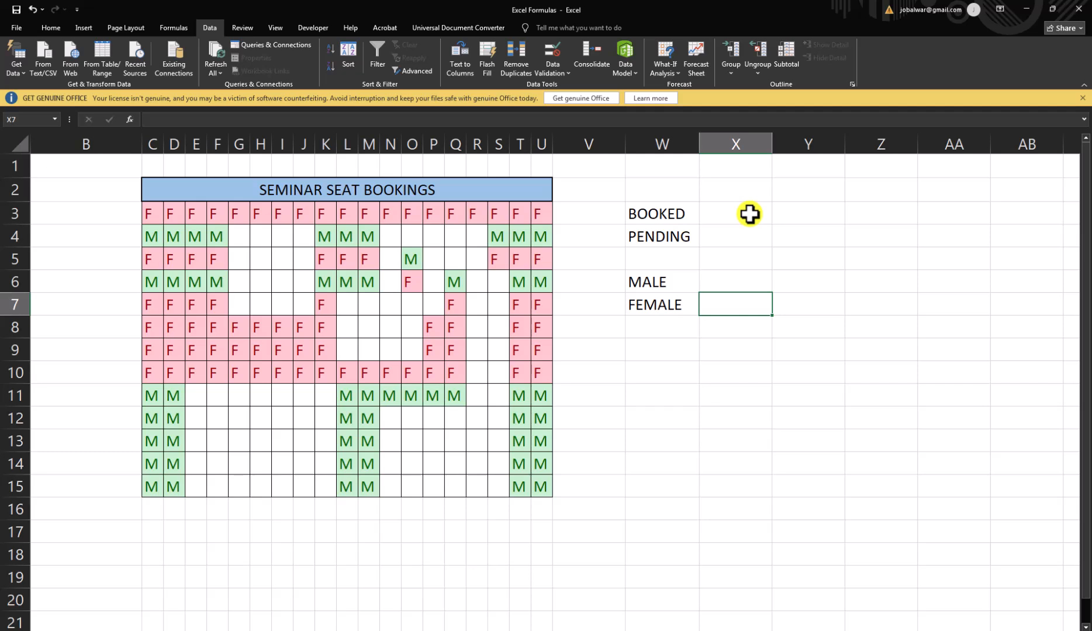
Enter =COUNTA(abc) in cell X3 to count the booked seats
left_click(338, 218)
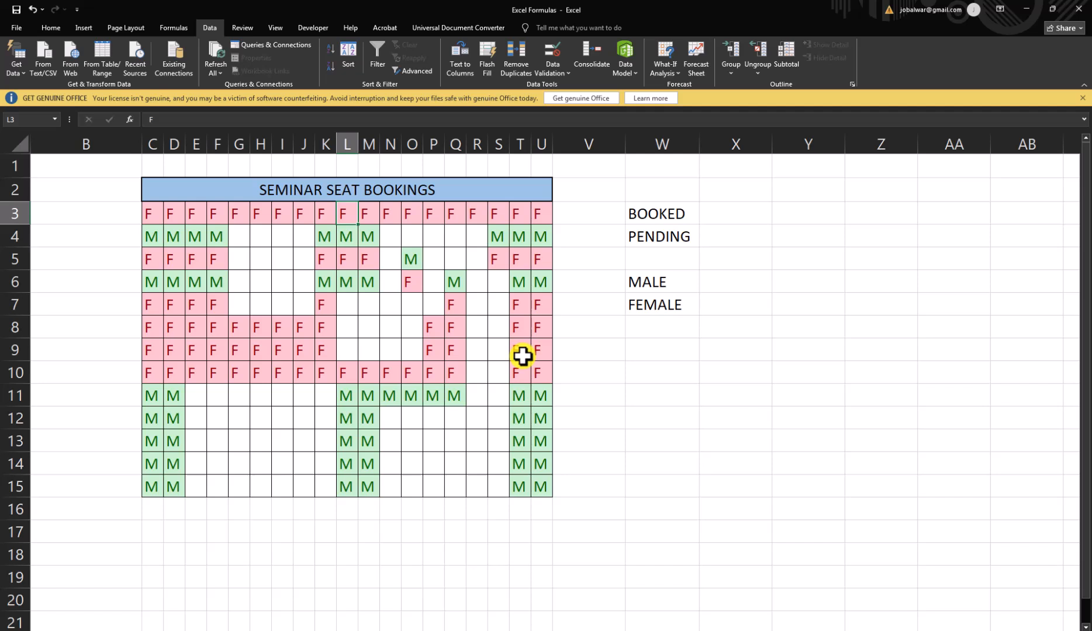
left_click(718, 214)
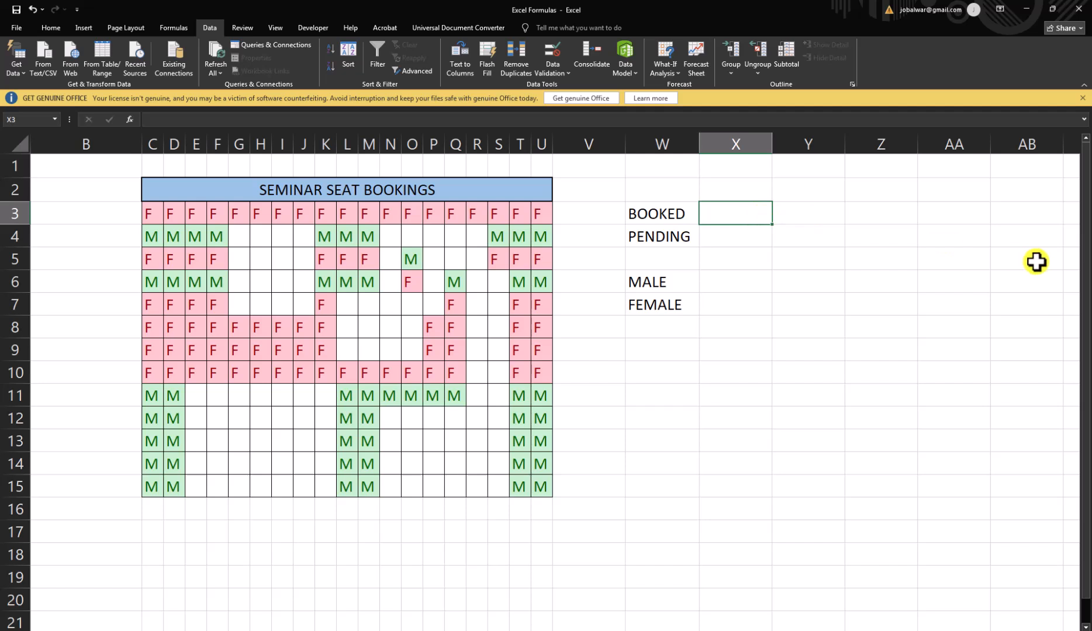
type("=cou")
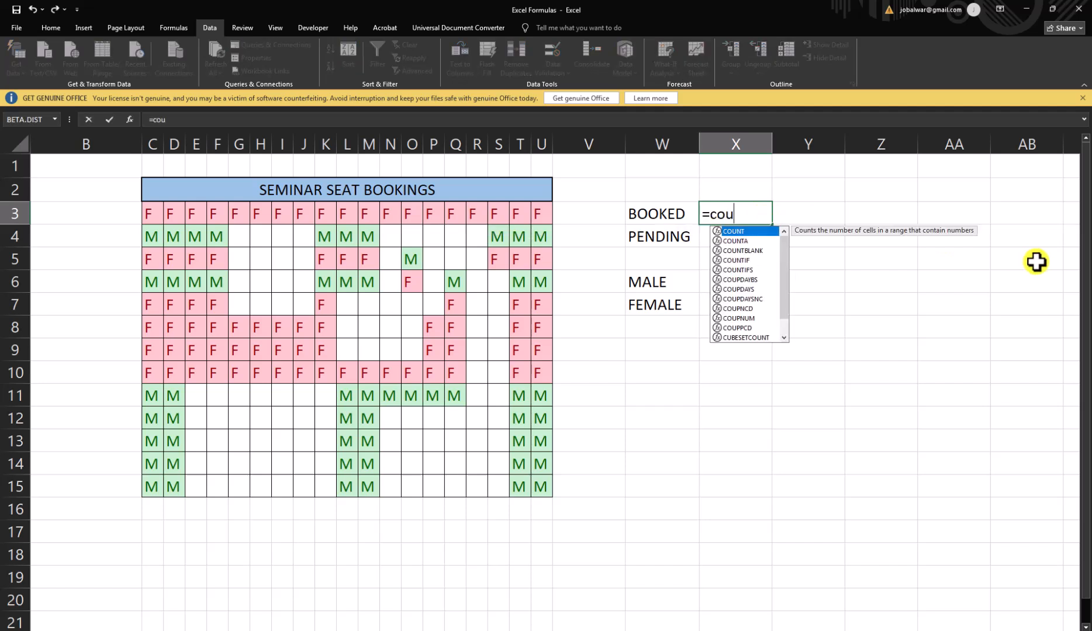
type("nt")
key("Down")
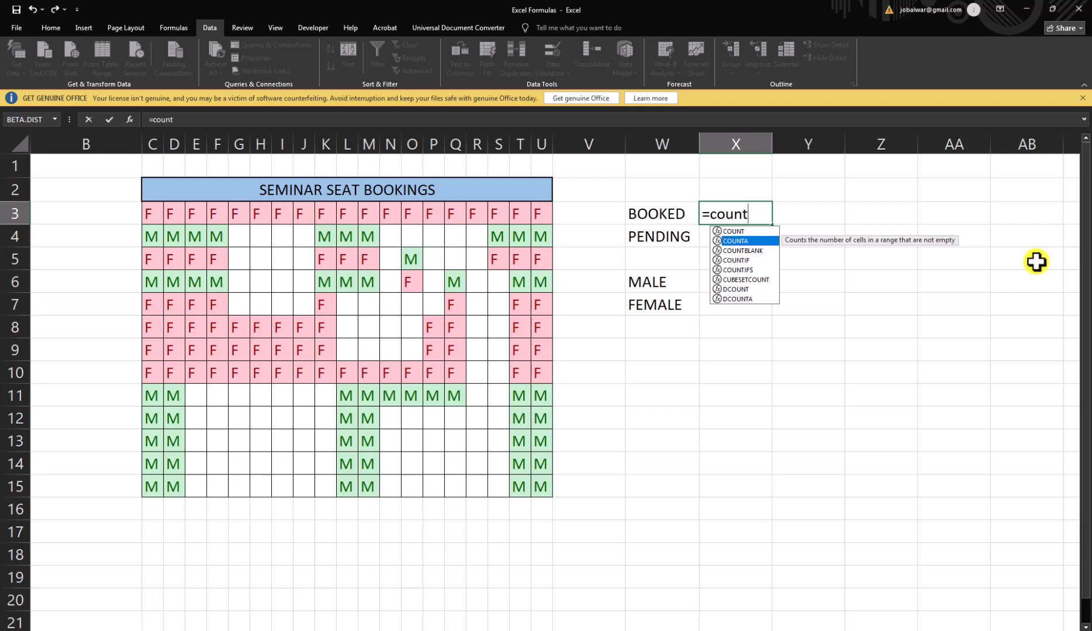
key("Tab")
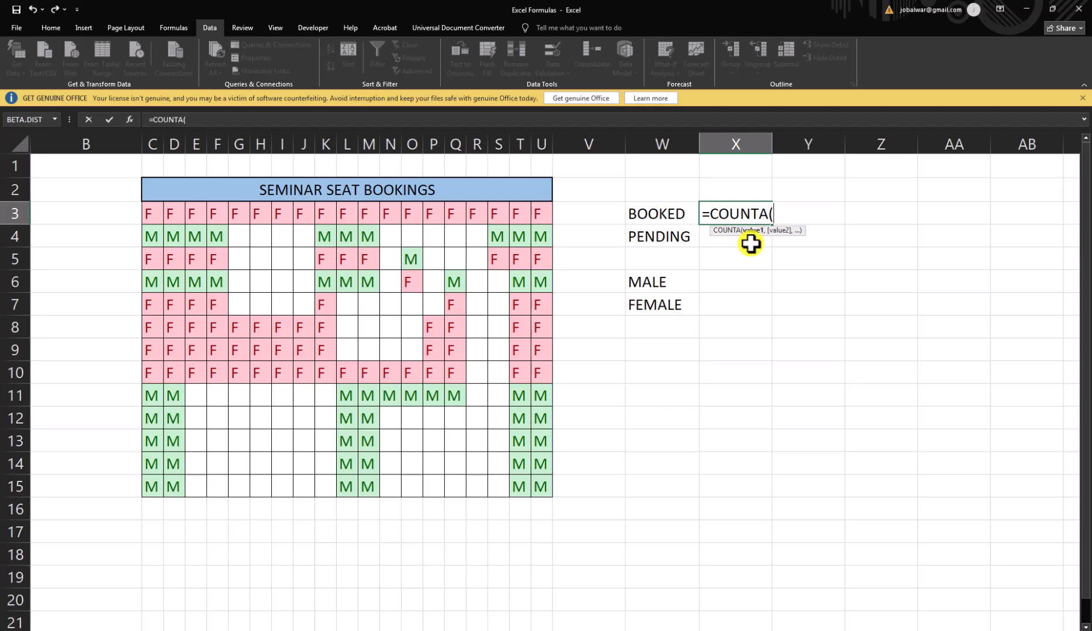
type("abc)")
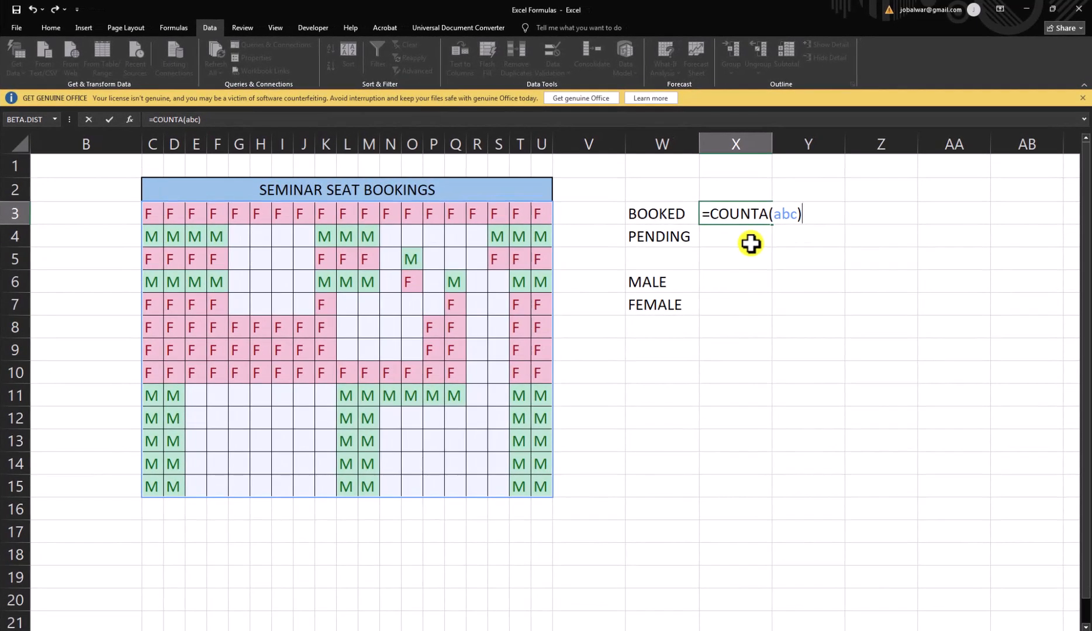
key("Return")
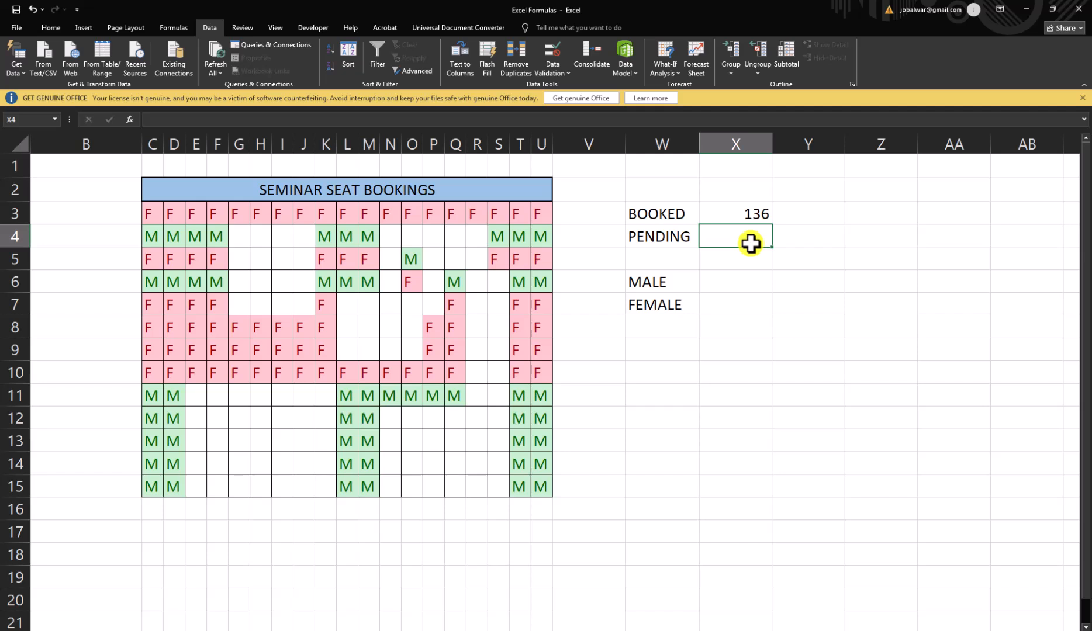
Enter =COUNTBLANK(abc) in cell X4 to count the pending seats
type("=")
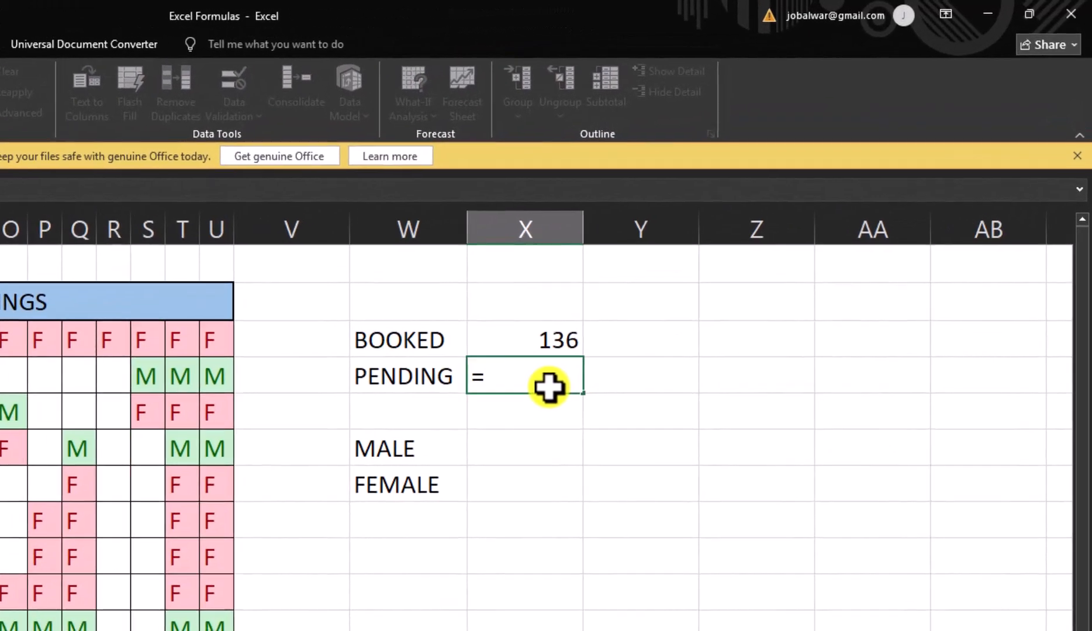
type("coun")
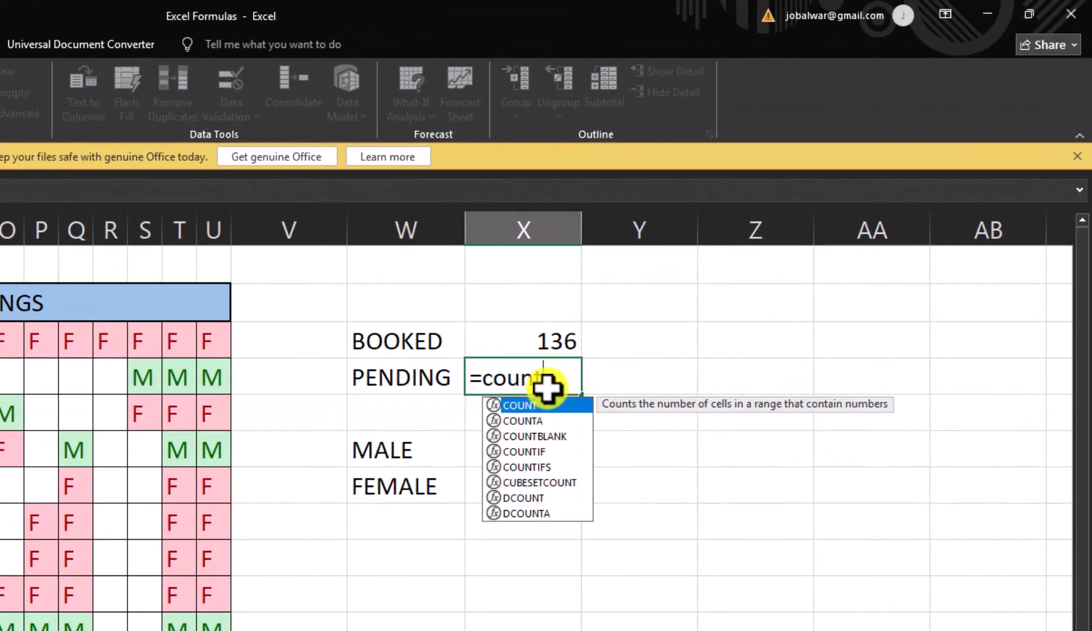
key("Down")
key("Down")
key("Tab")
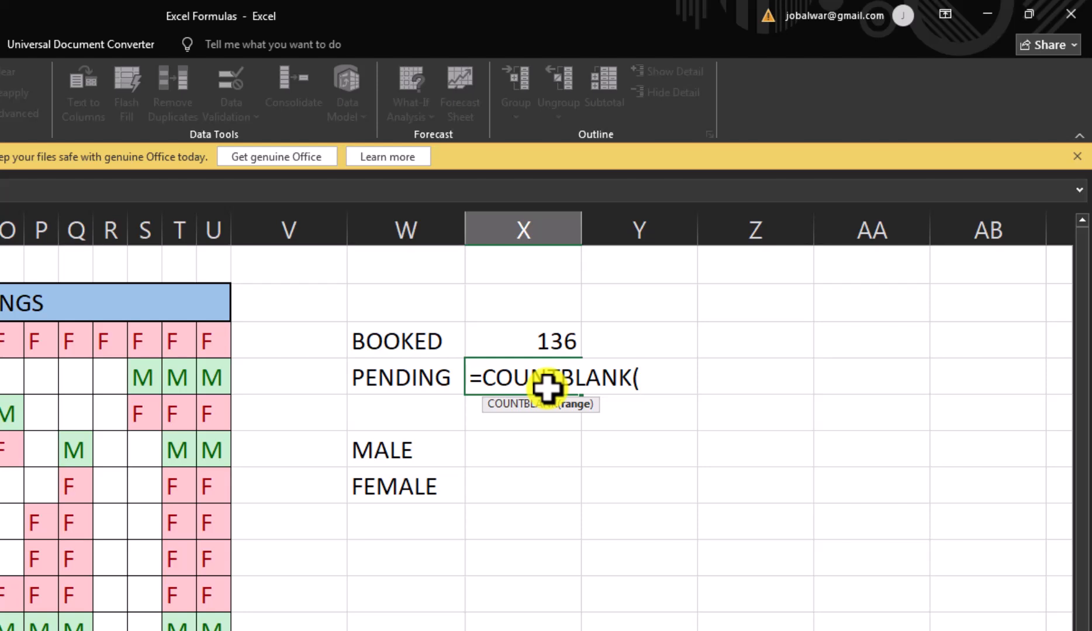
type("abc)")
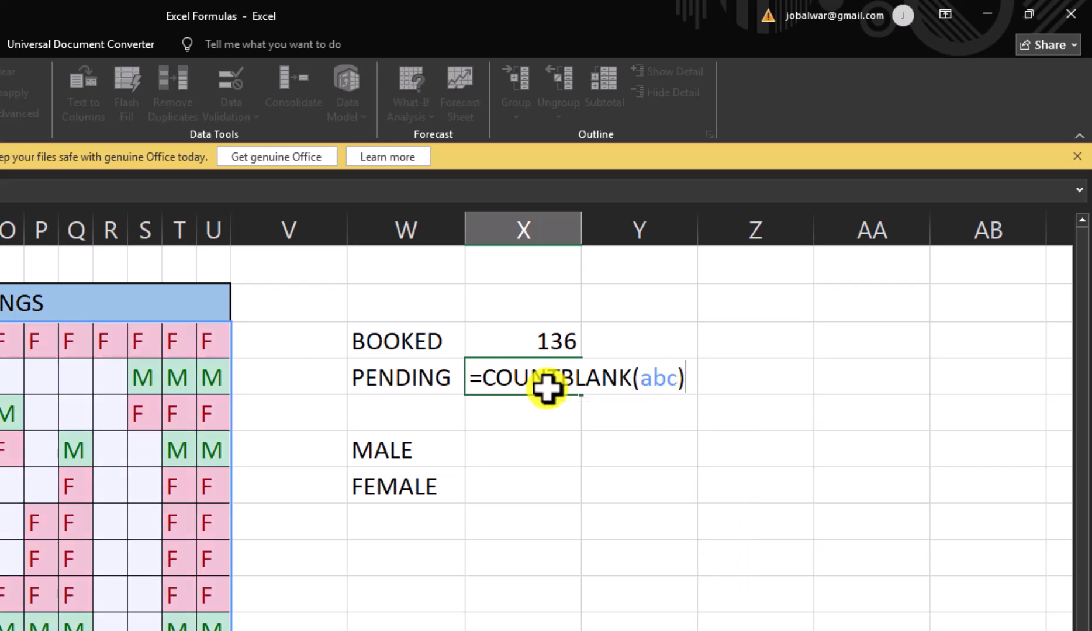
key("Return")
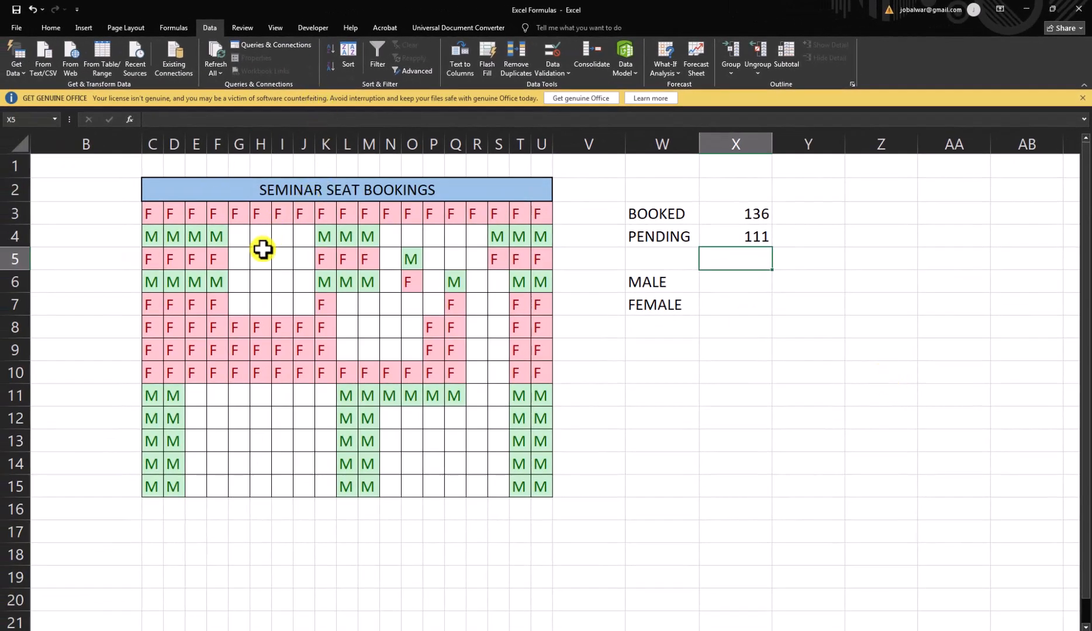
Book the empty seats H4 and G4 for males by entering M in each cell
double_click(241, 237)
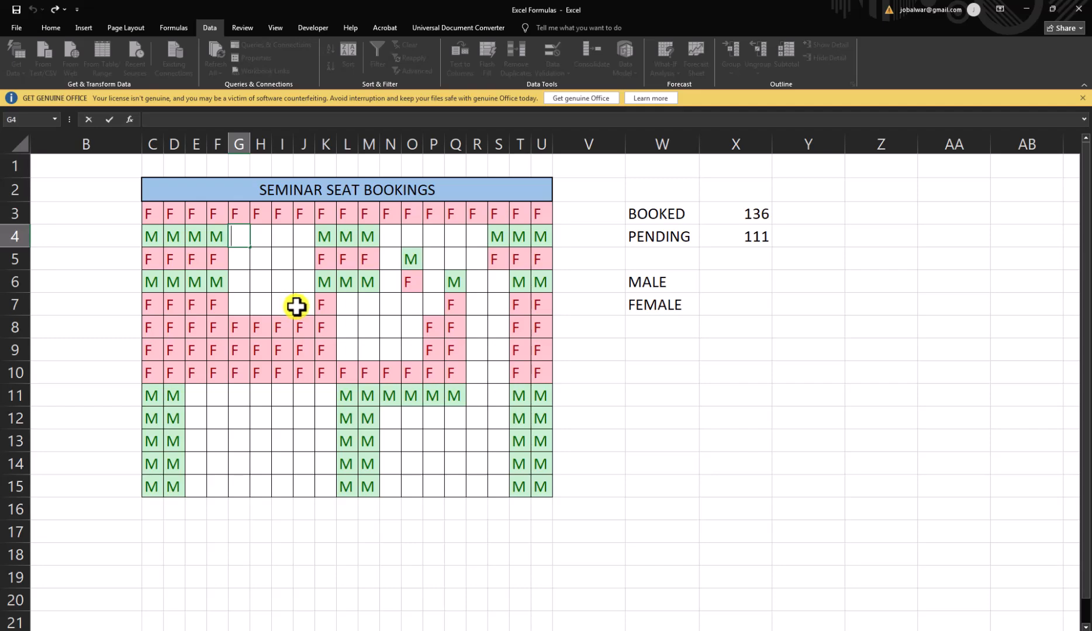
key("Tab")
type("m")
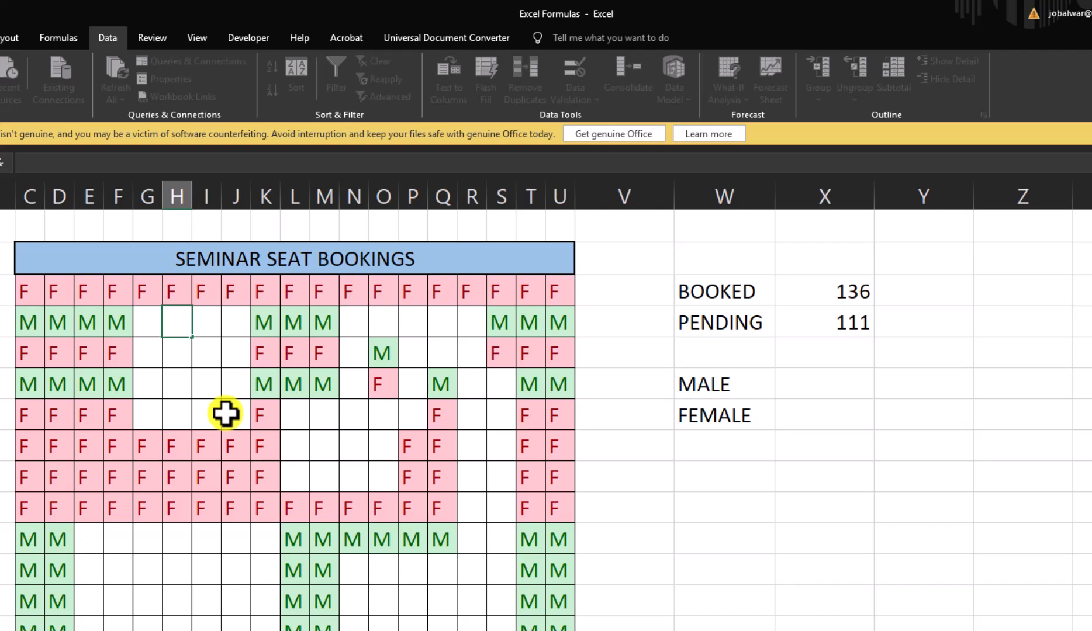
key("Tab")
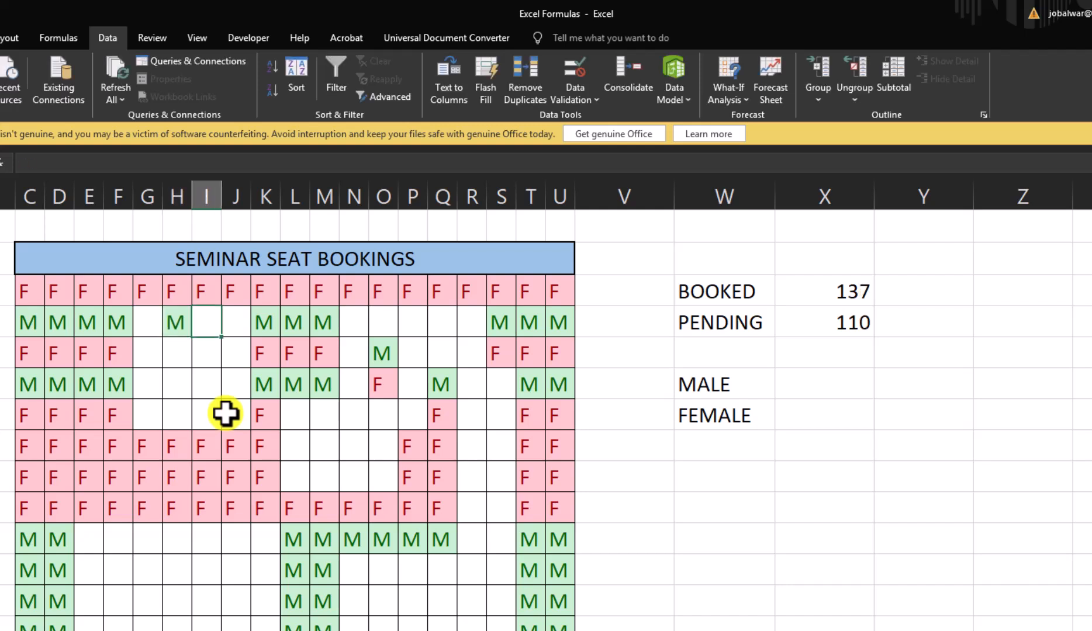
key("Left")
key("Left")
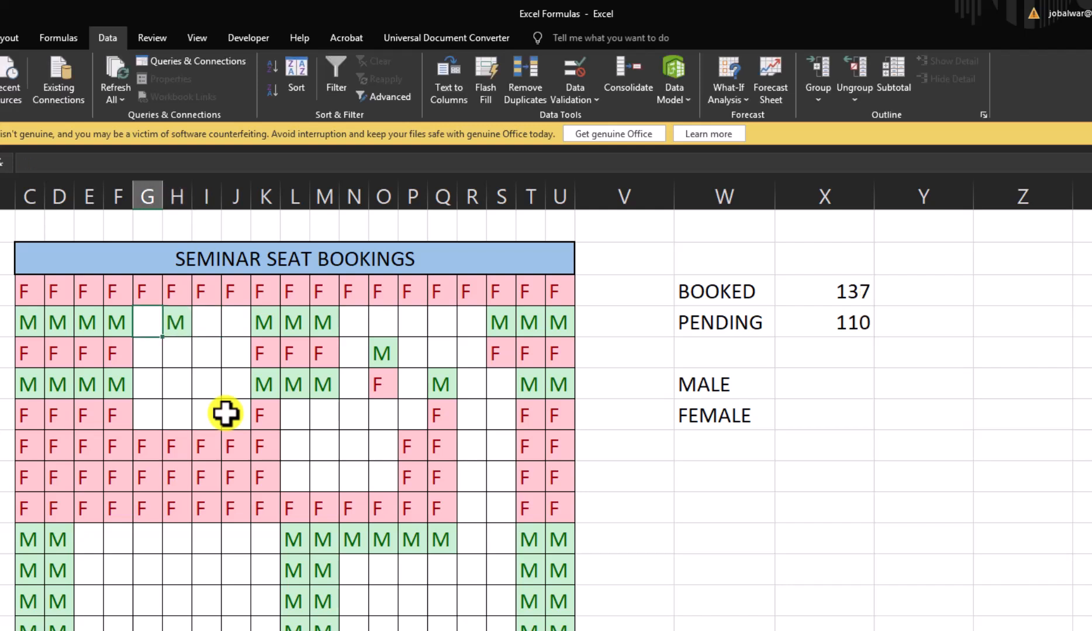
type("M")
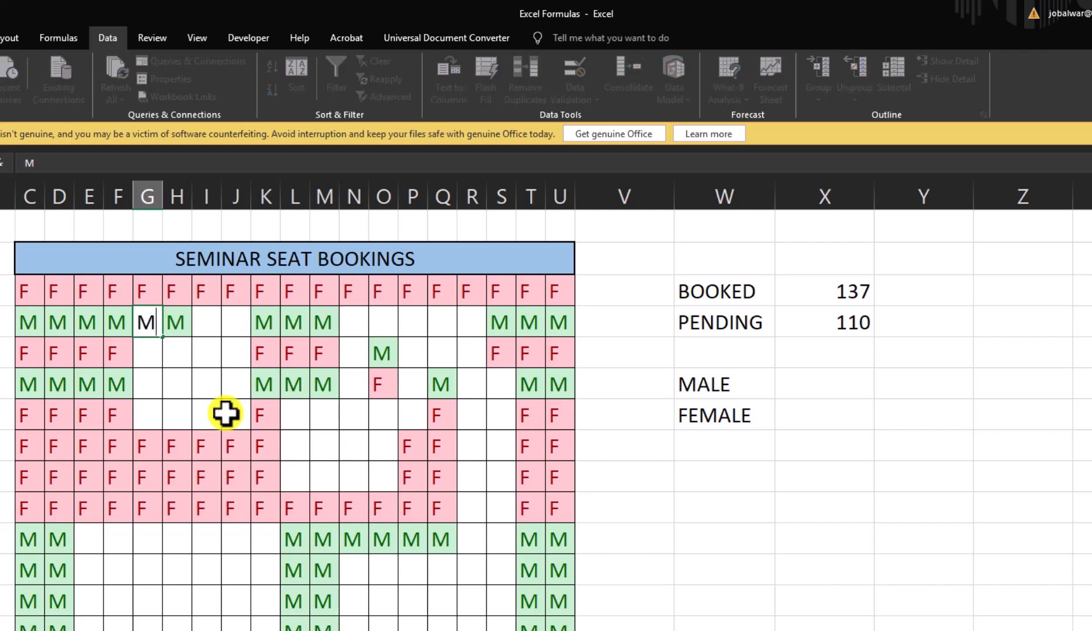
key("Tab")
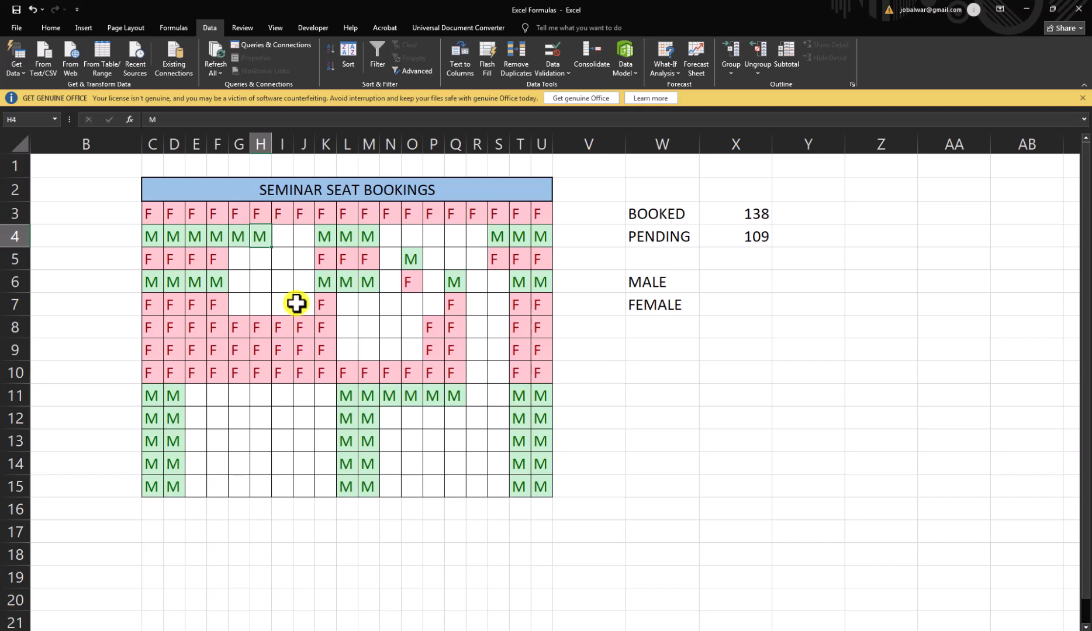
Enter =COUNTIF(ABC,"M") in cell X6 to count the seats booked by males
left_click(720, 279)
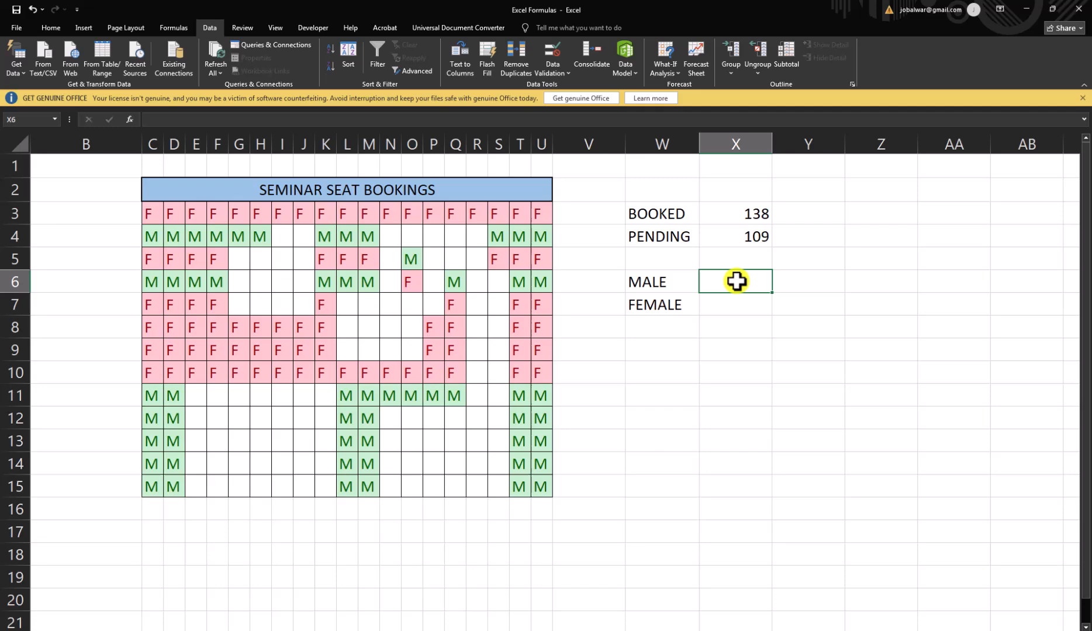
type("=COUNT")
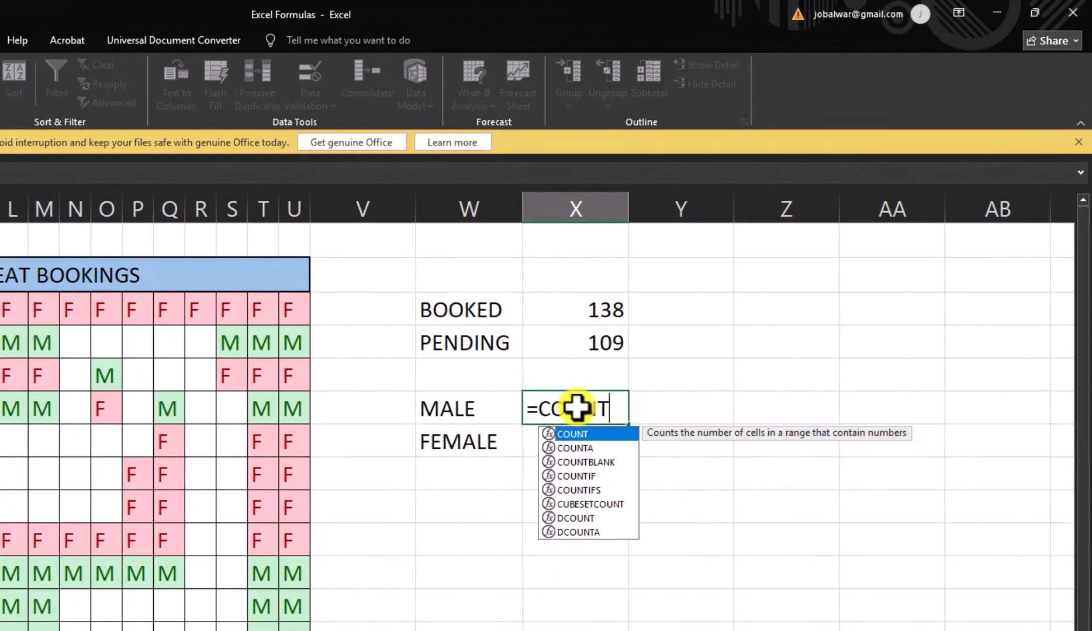
key("Down")
key("Down")
key("Down")
key("Tab")
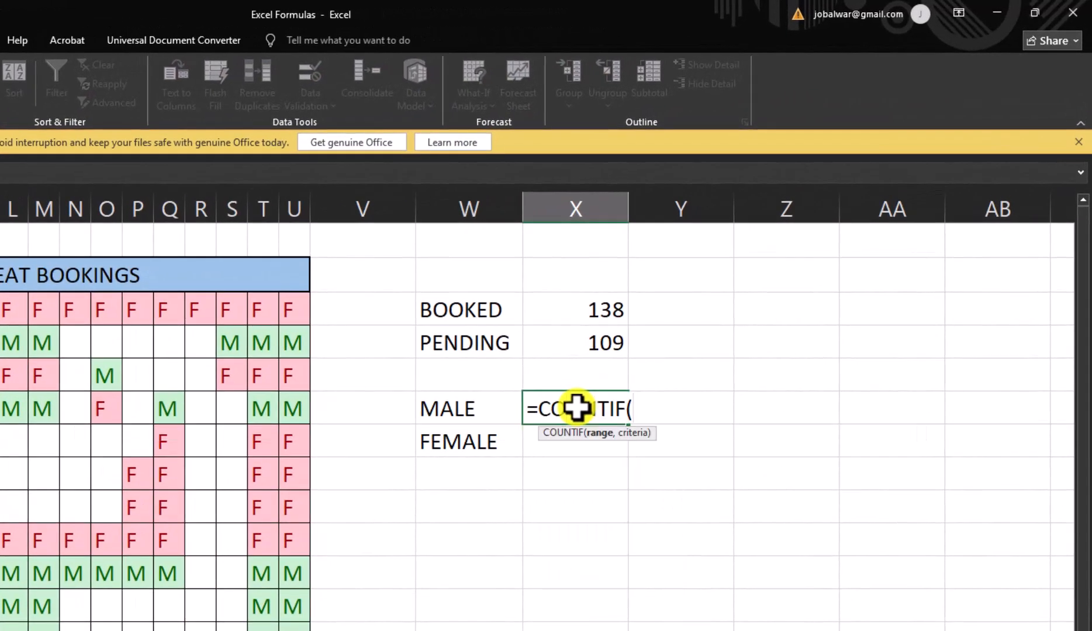
type("ABC,")
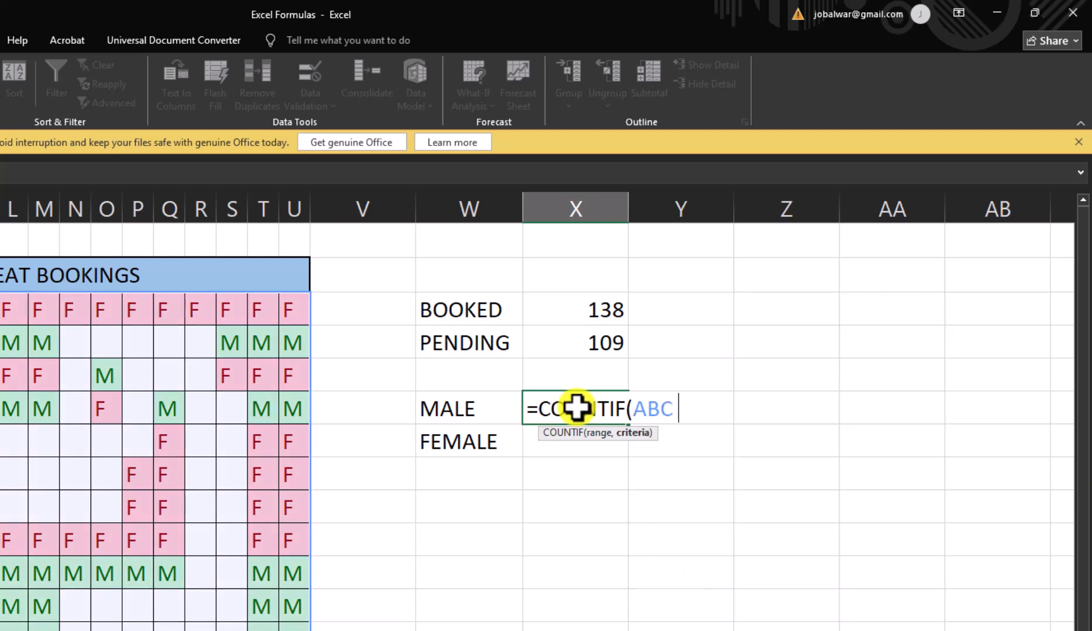
type("\"M\")")
key("Return")
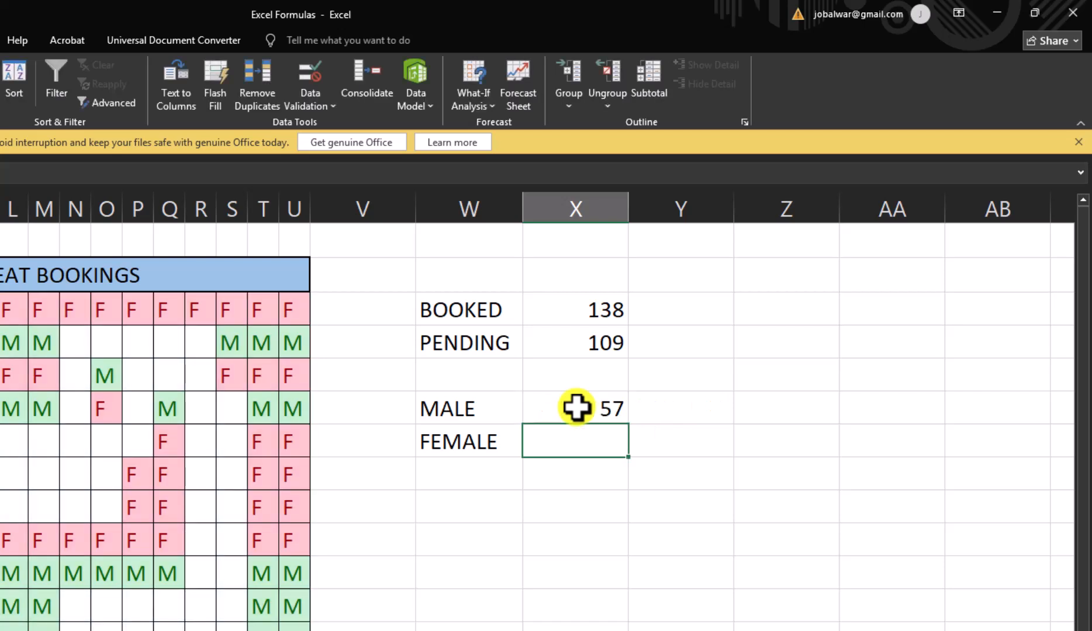
Enter =COUNTIF(ABC,"F") in cell X7 to count the seats booked by females
type("=")
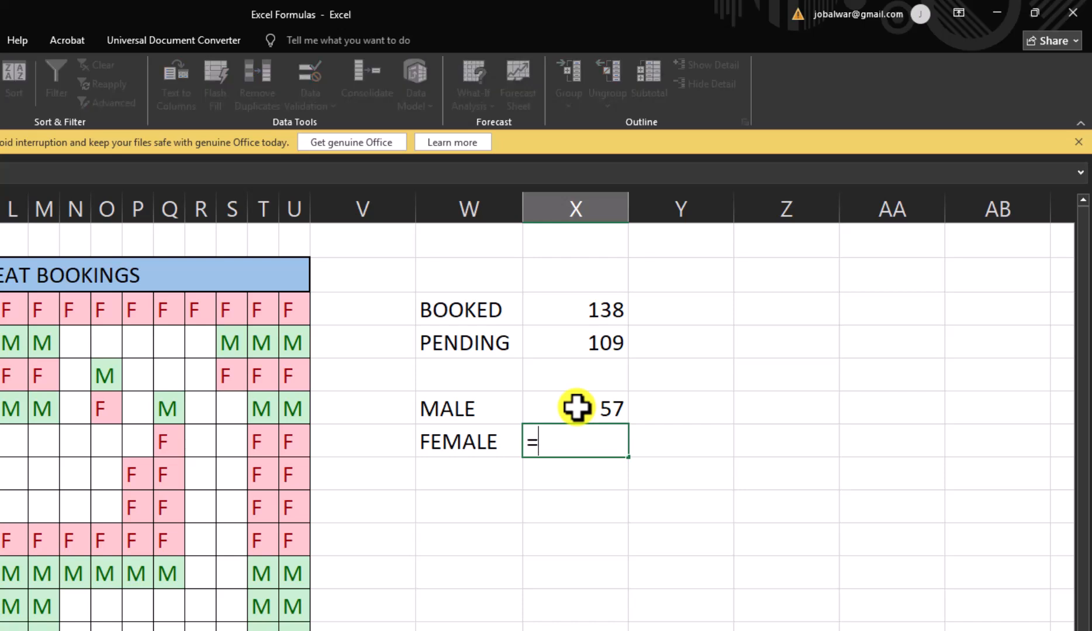
type("COUNT")
key("Down")
key("Down")
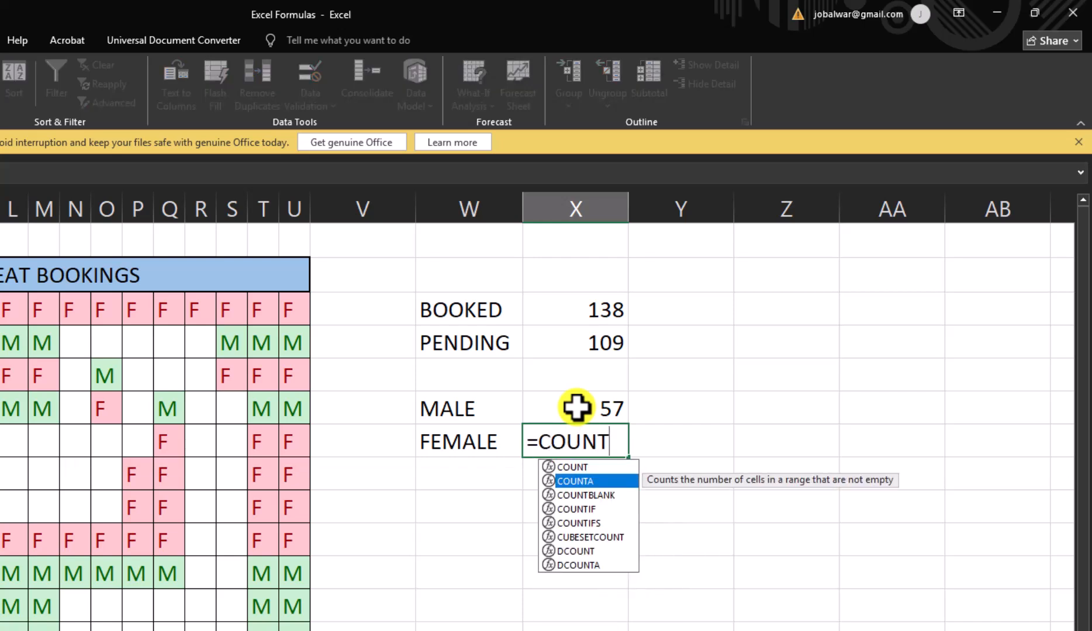
key("Down")
key("Tab")
type("A")
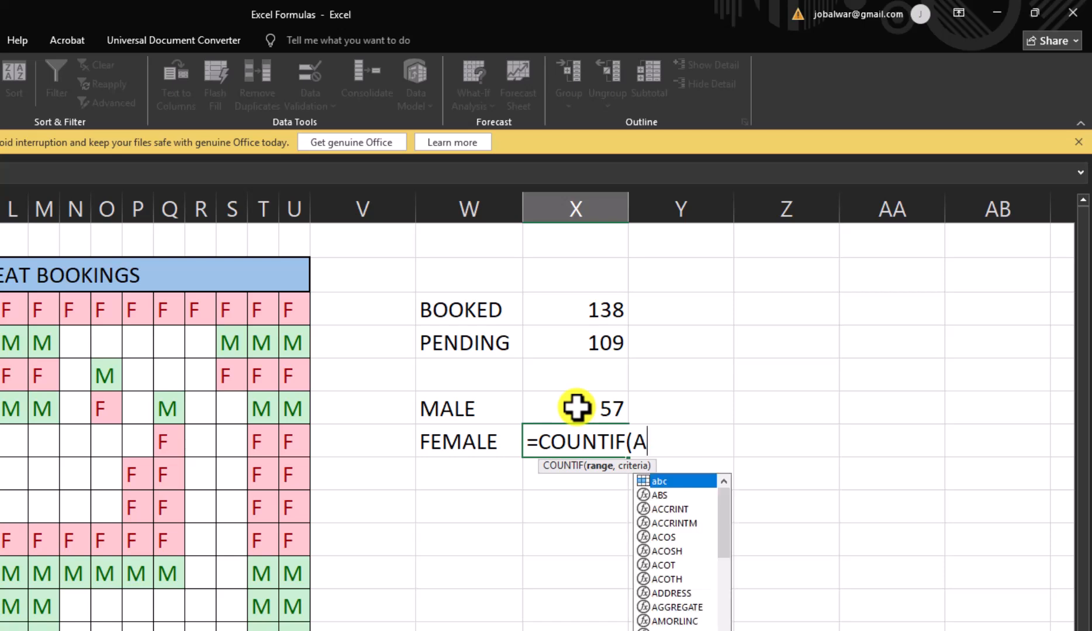
type("BC,\"F")
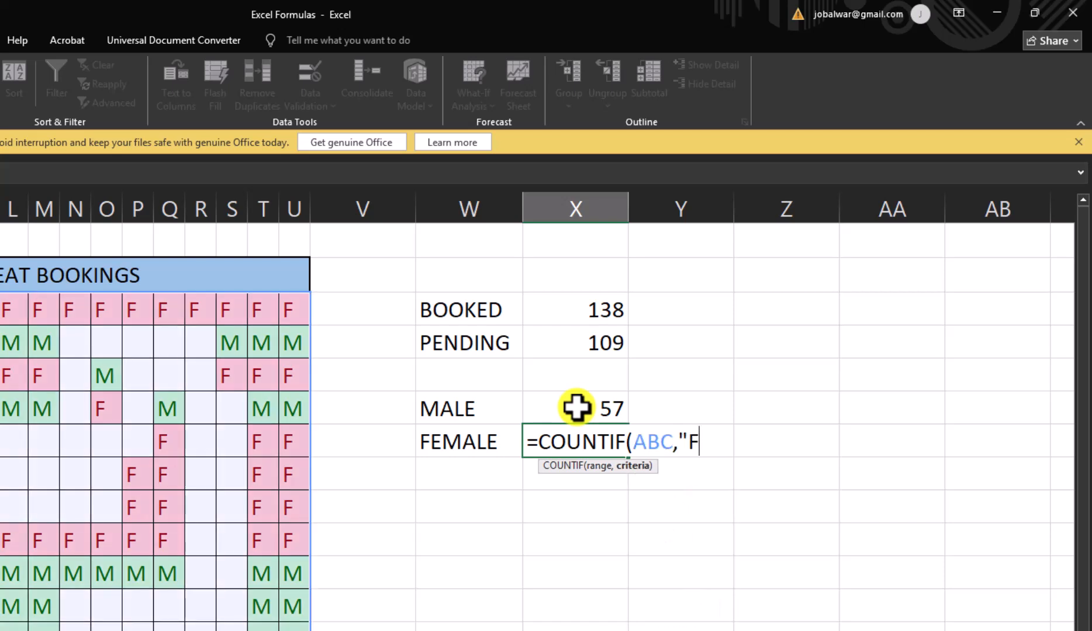
type("\")")
key("Return")
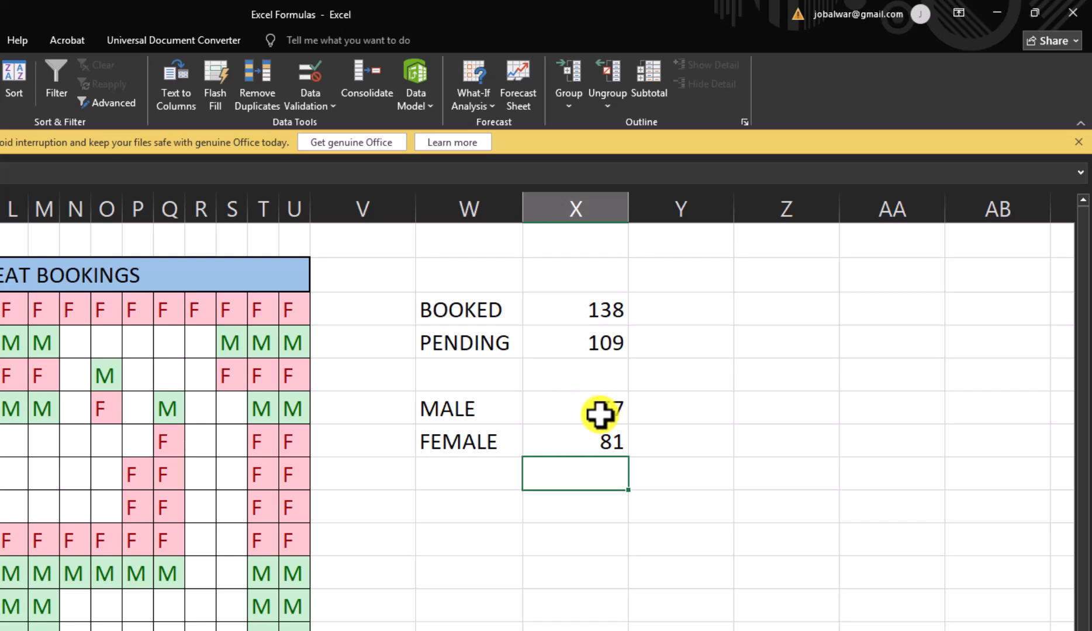
key("Left")
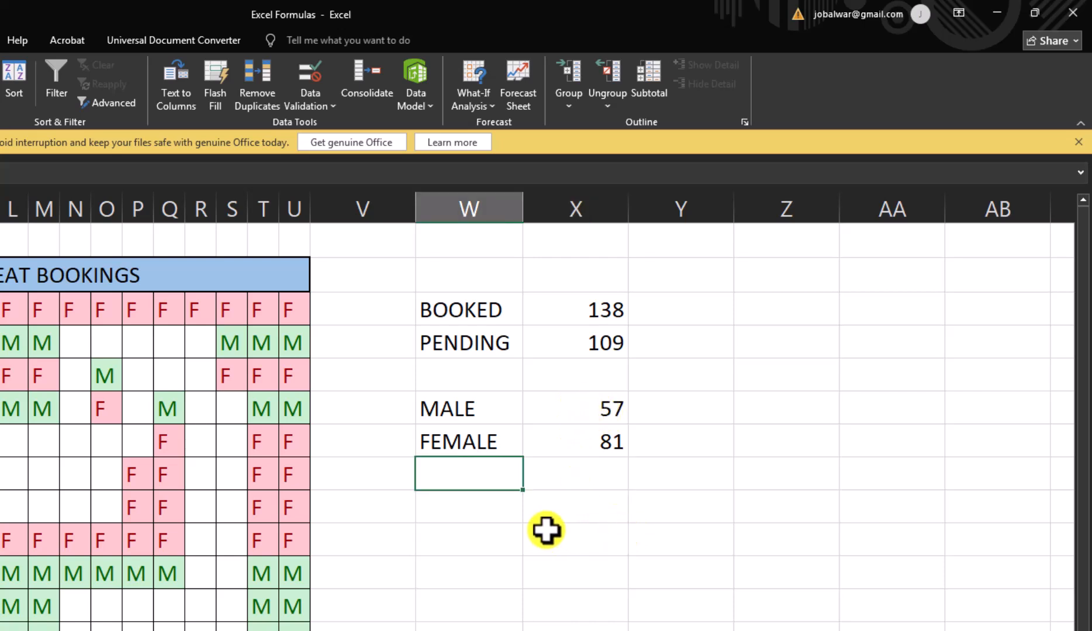
Label cell W8 TOTAL and sum the male and female counts X6:X7 into X8 with AutoSum
type("TOTAL")
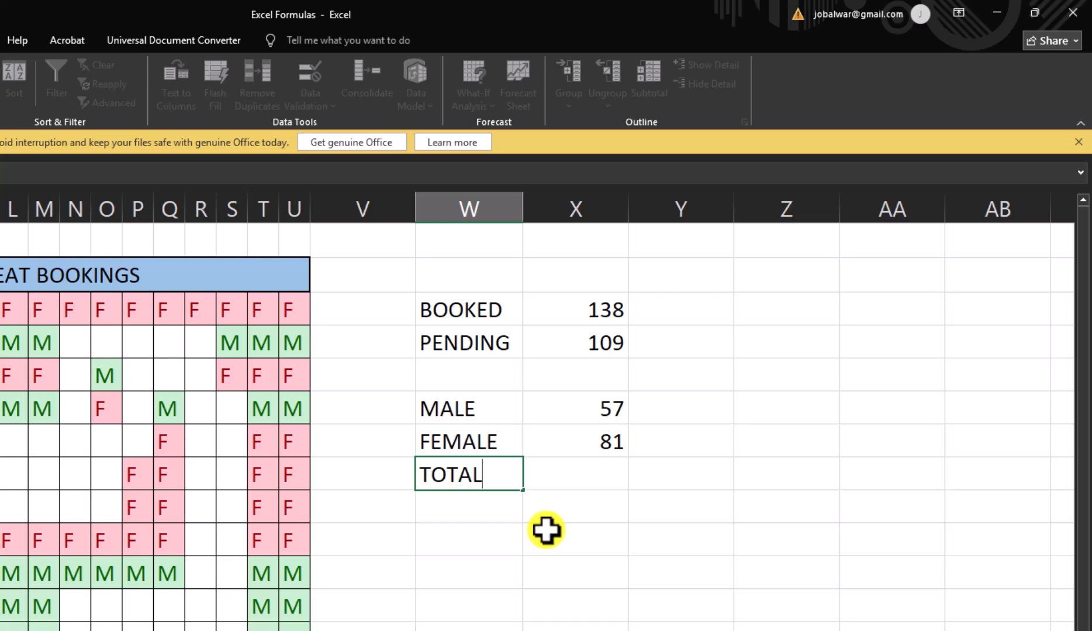
key("Tab")
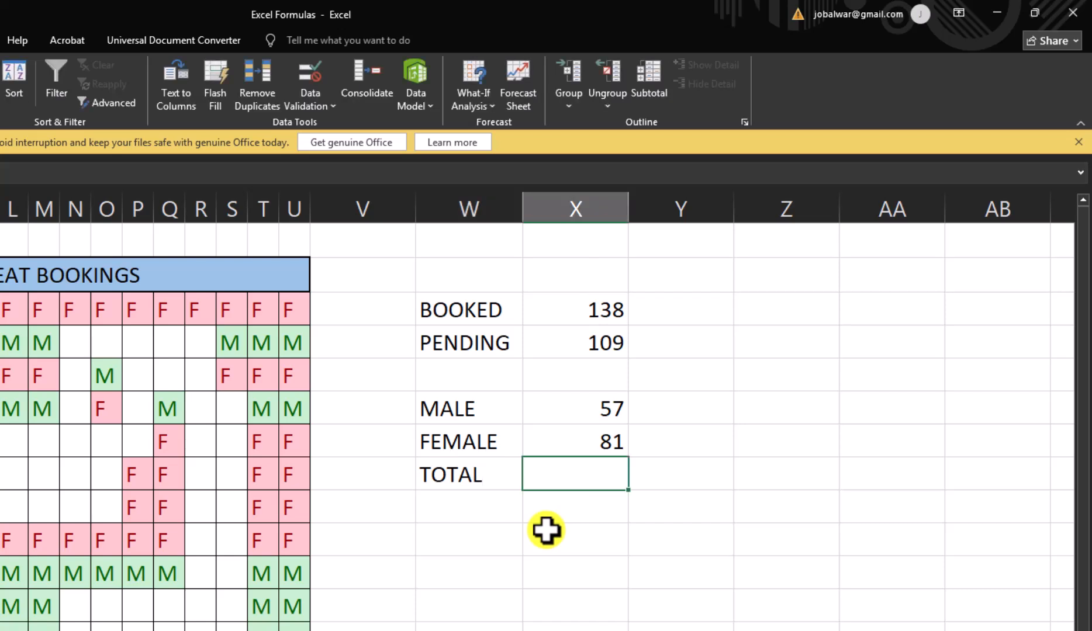
key("Up")
key("Up")
key("shift+Down")
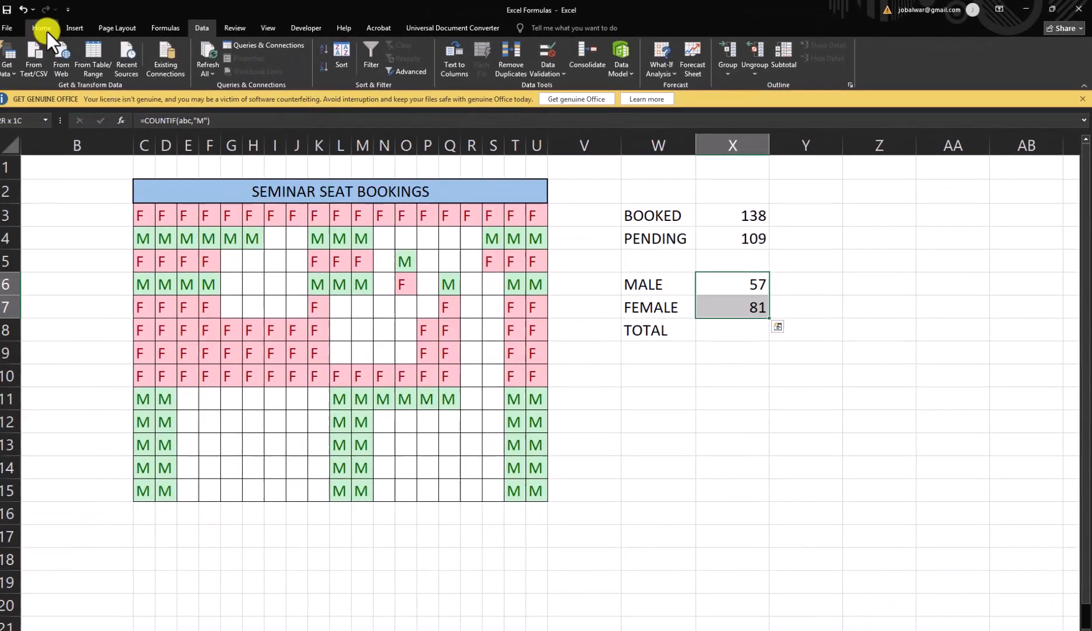
left_click(49, 28)
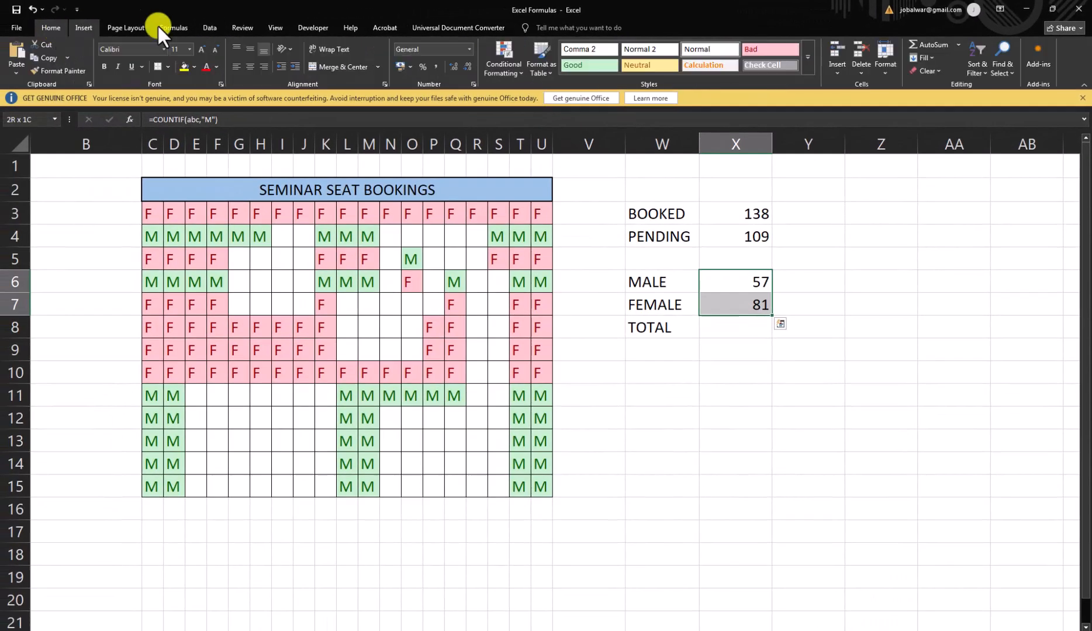
left_click(934, 49)
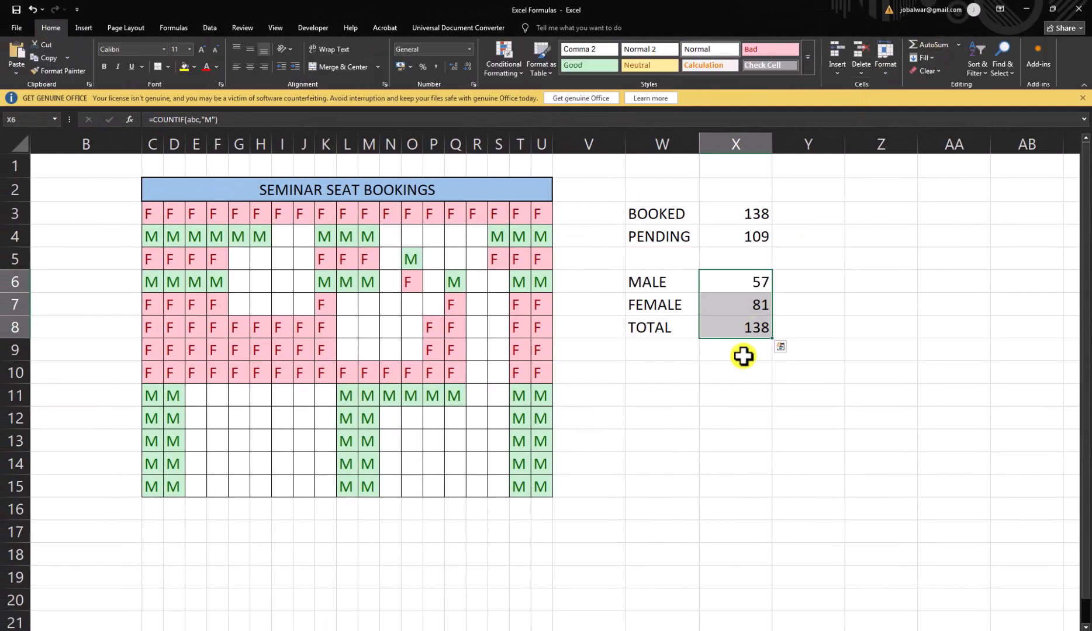
left_click(746, 323)
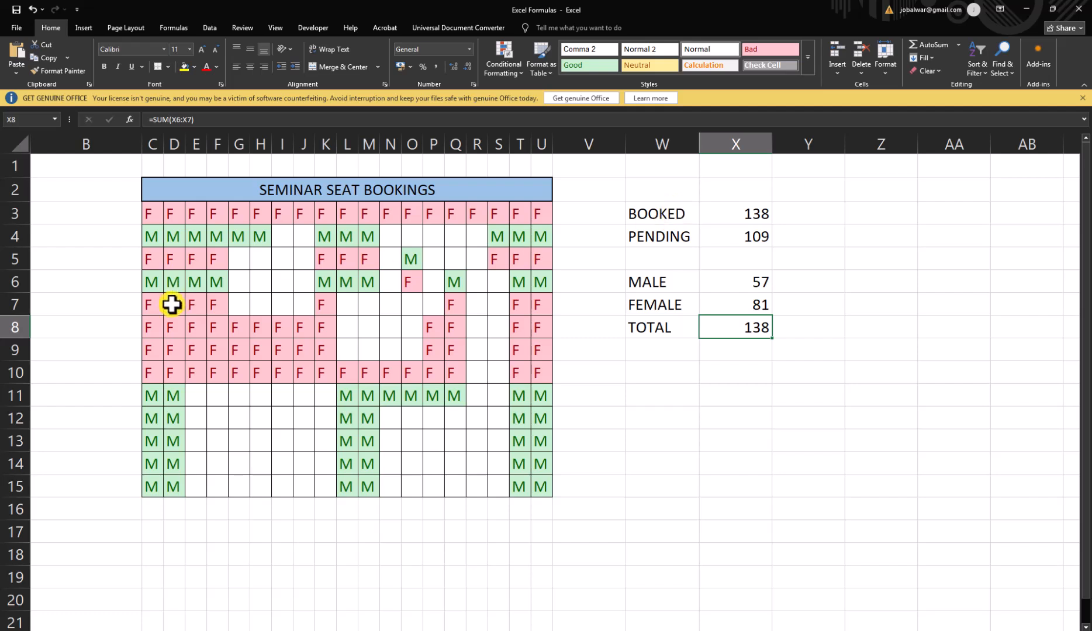
Book the empty seat N5 for a female by entering F
left_click(390, 266)
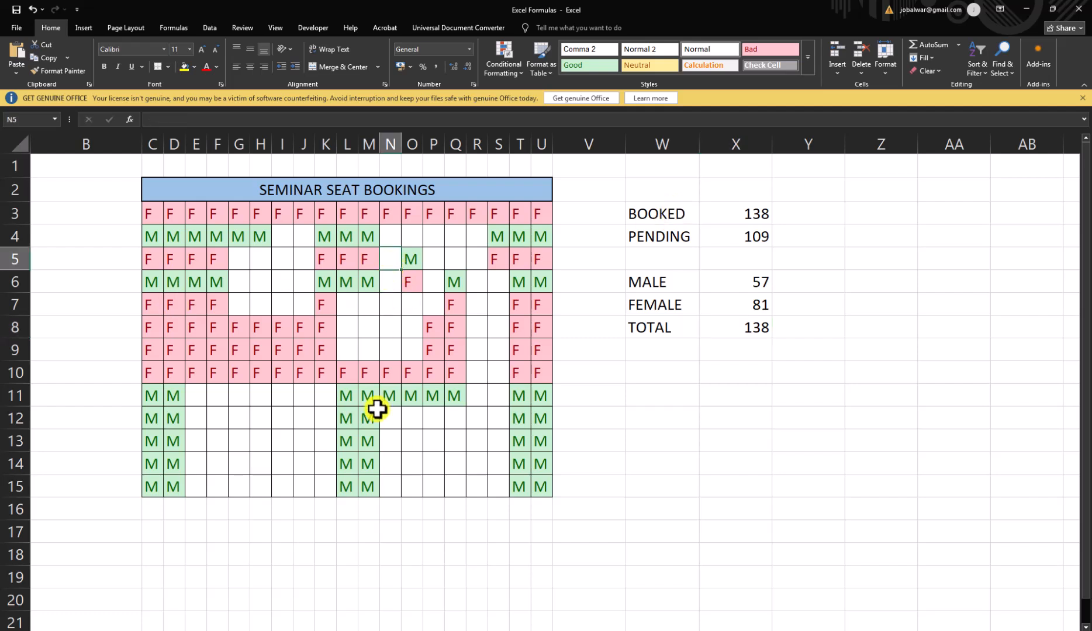
type("F")
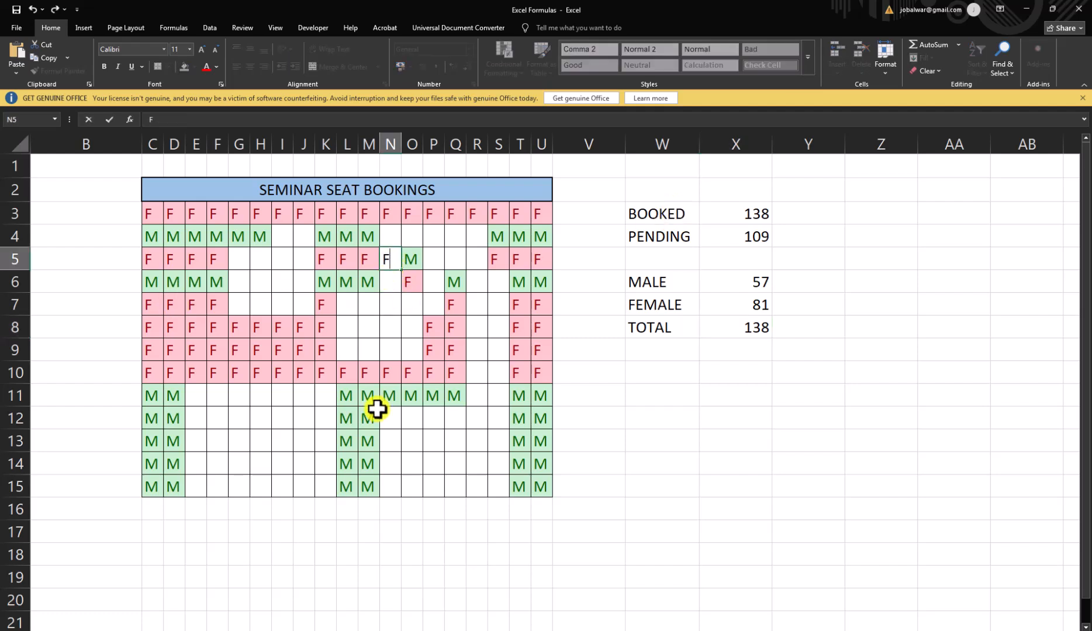
key("Return")
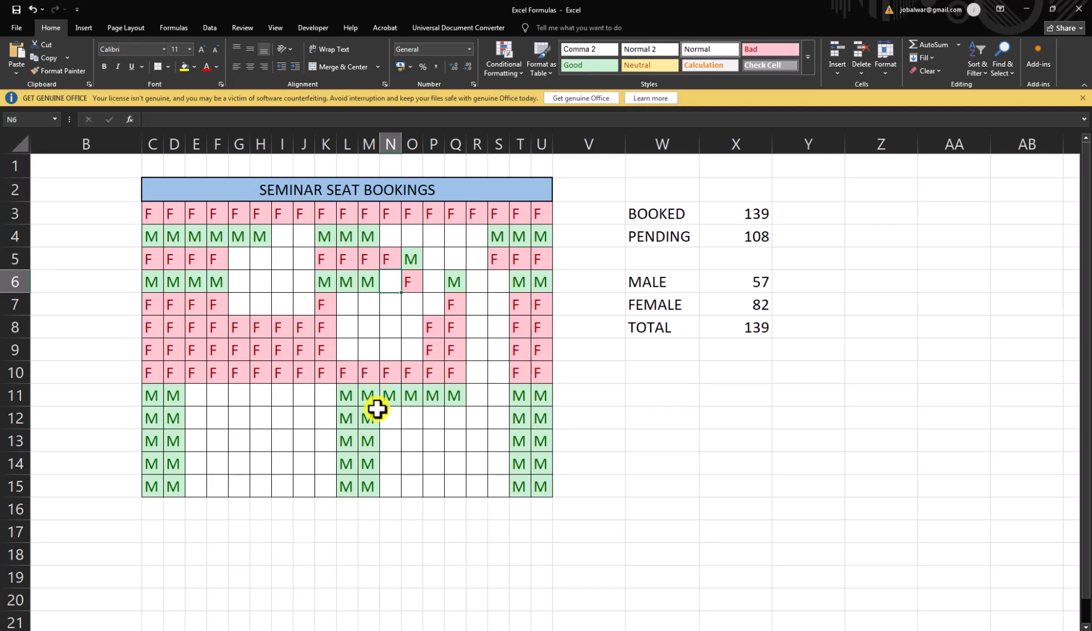
Add list data validation to cell W11 with the source BOOKED,PENDING
left_click(662, 396)
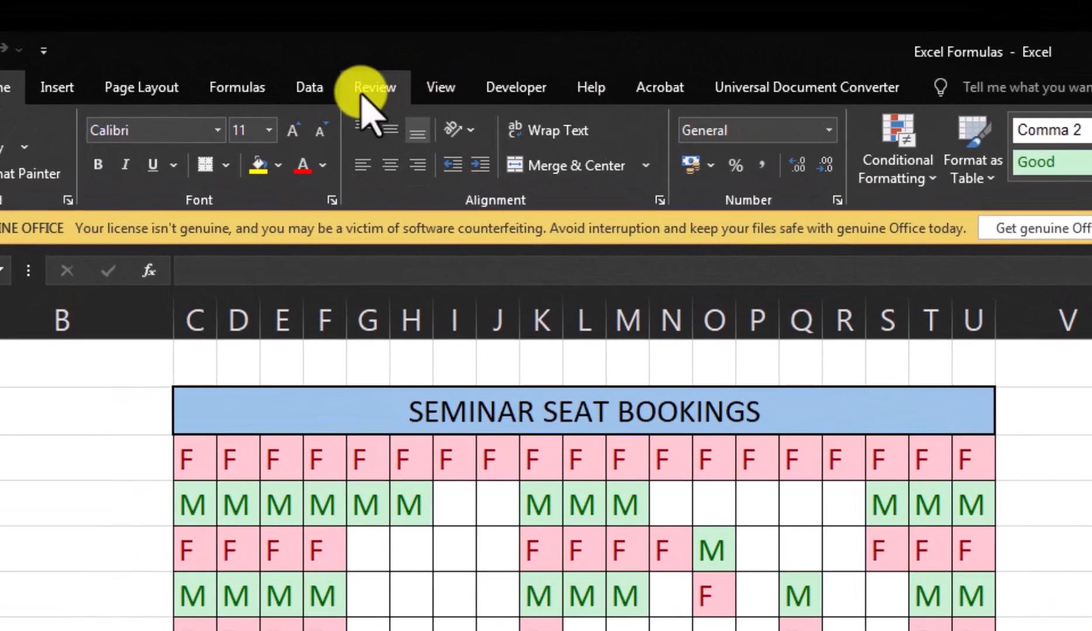
left_click(318, 91)
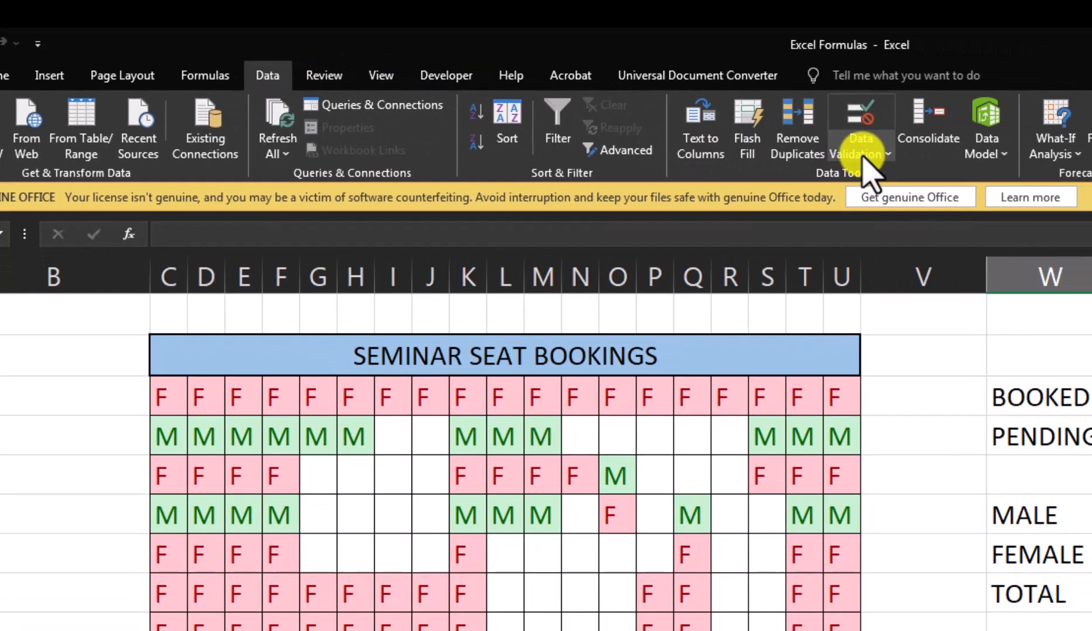
left_click(863, 154)
left_click(643, 130)
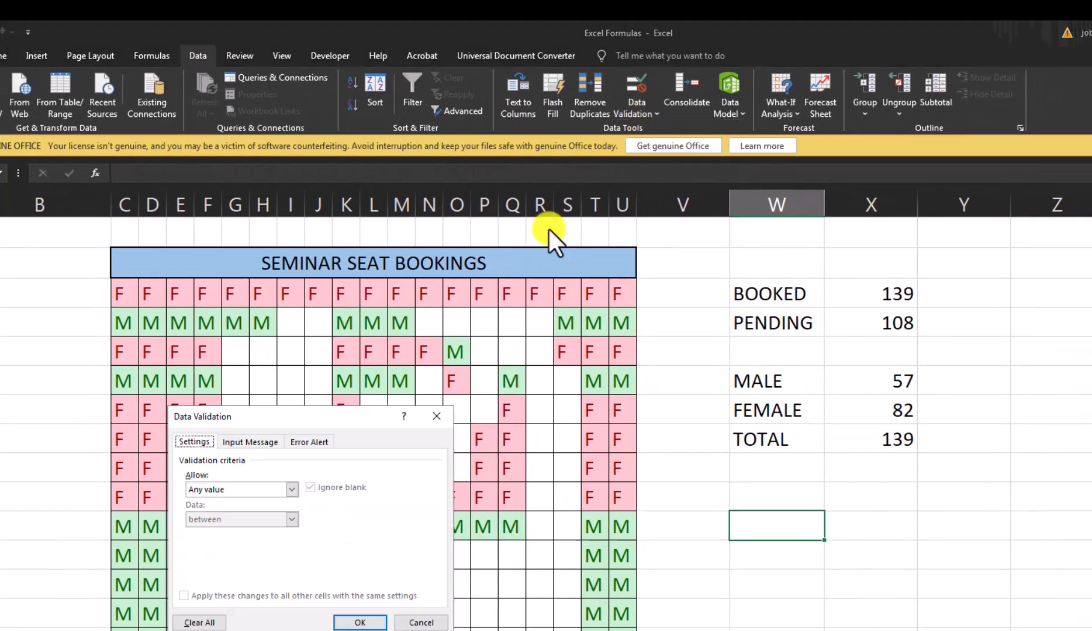
left_click(232, 491)
left_click(204, 533)
left_click(208, 549)
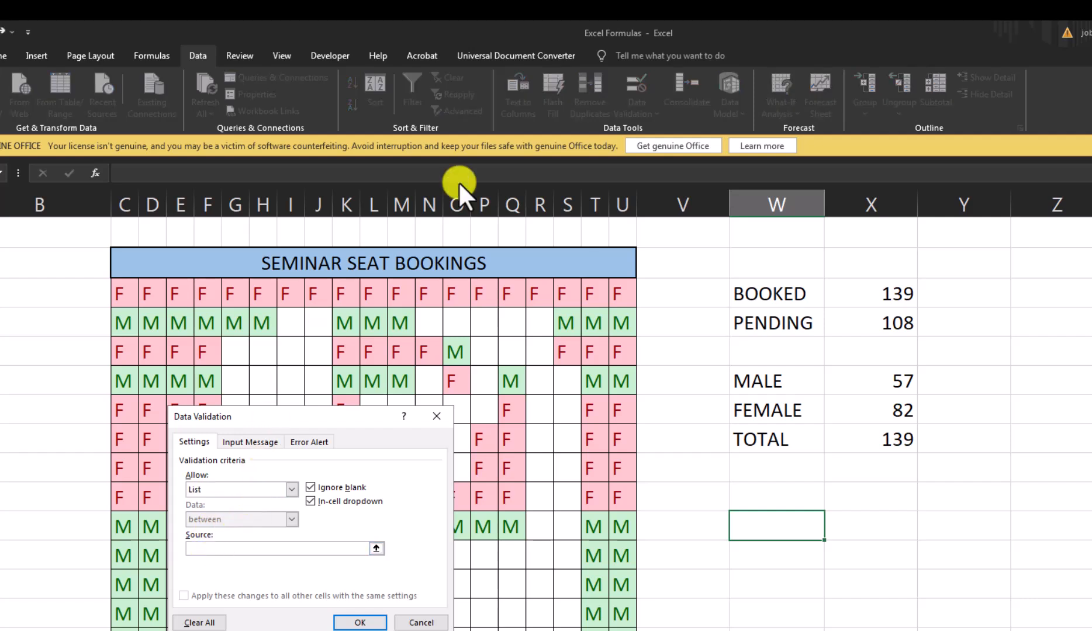
type("BOOKED,PENDING")
key("Return")
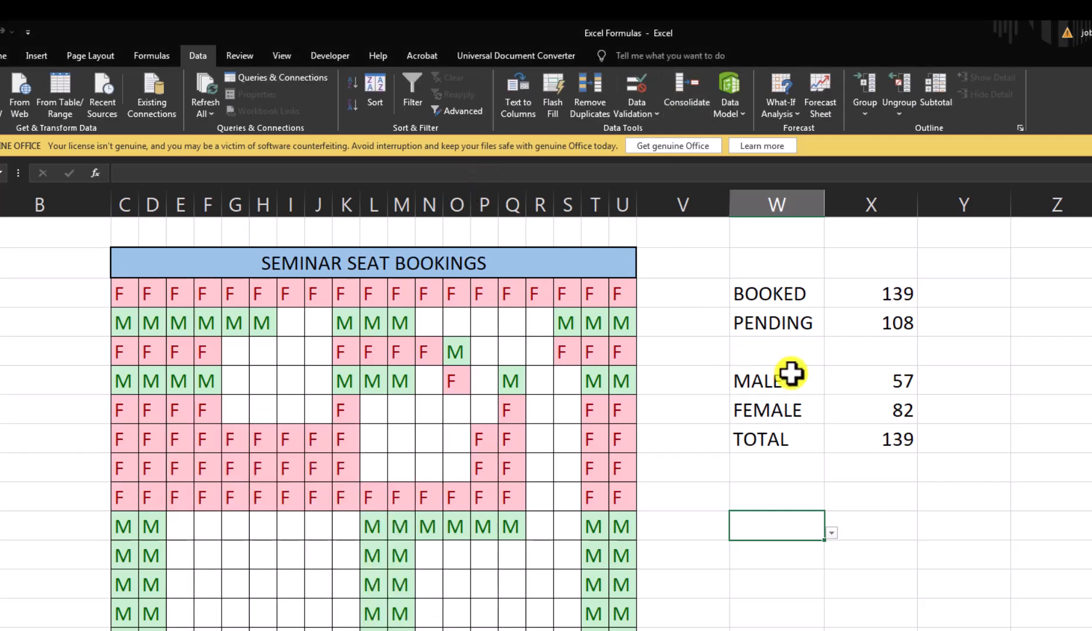
Try the dropdown list in cell W11 by choosing BOOKED, PENDING and BOOKED again
left_click(833, 535)
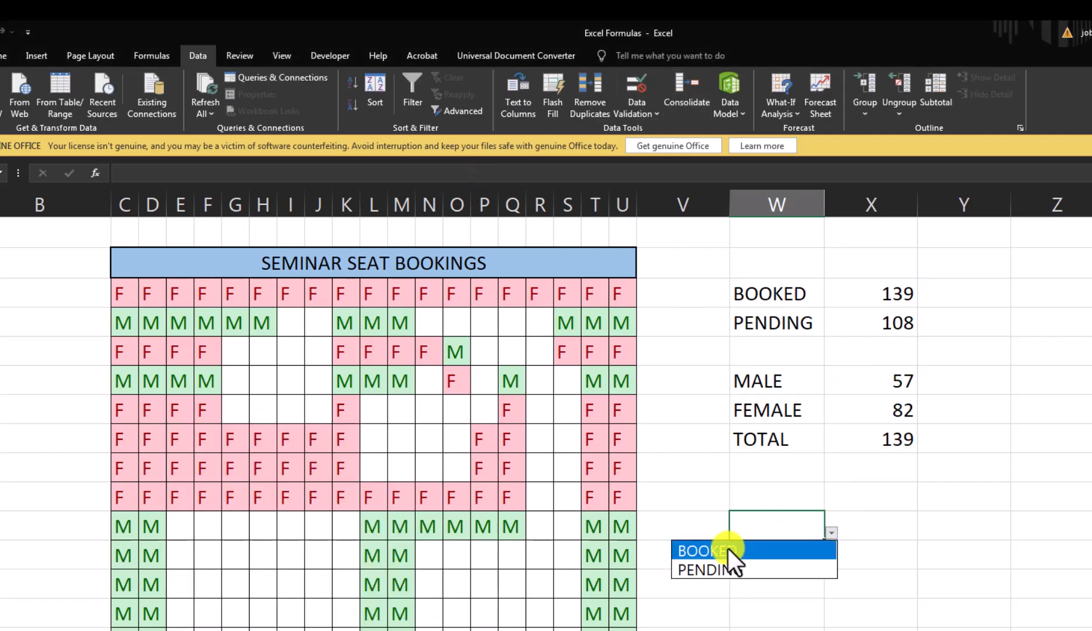
left_click(729, 551)
left_click(830, 534)
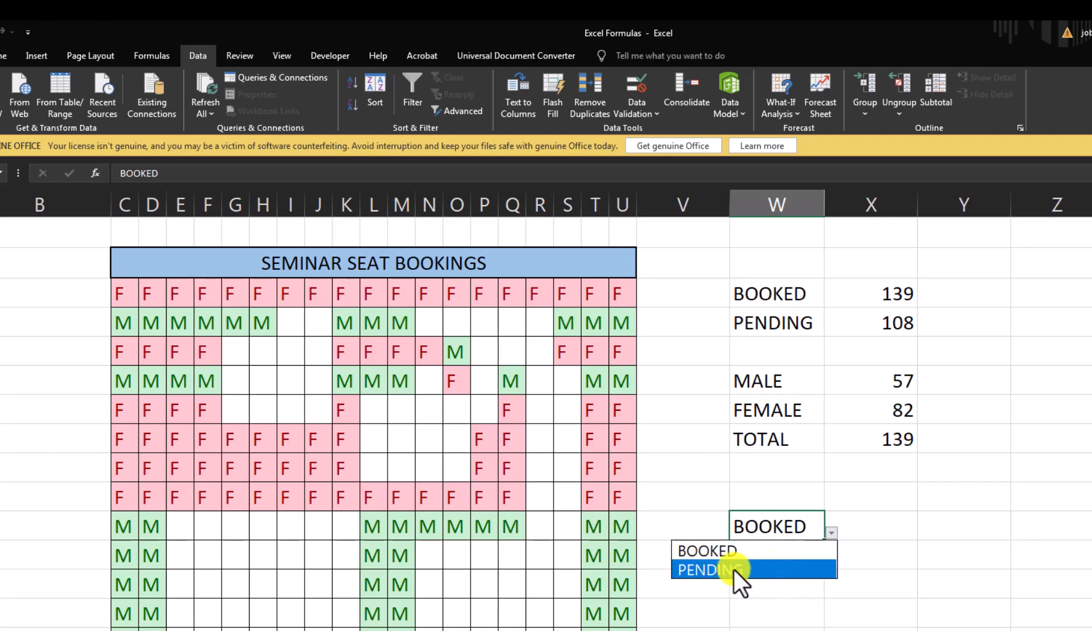
left_click(733, 570)
left_click(885, 524)
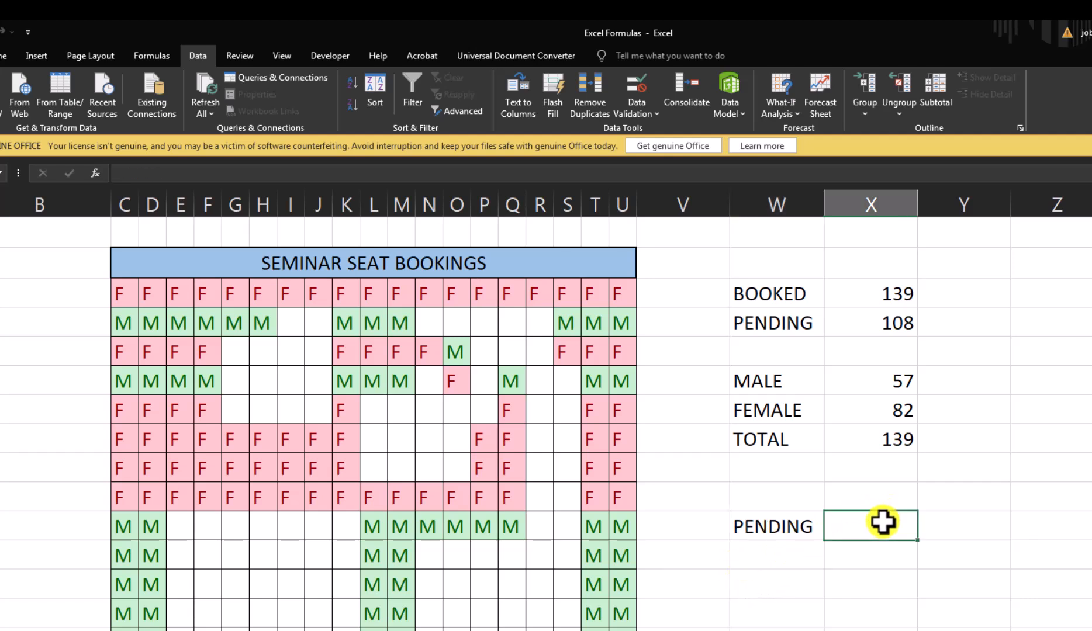
left_click(792, 534)
left_click(831, 534)
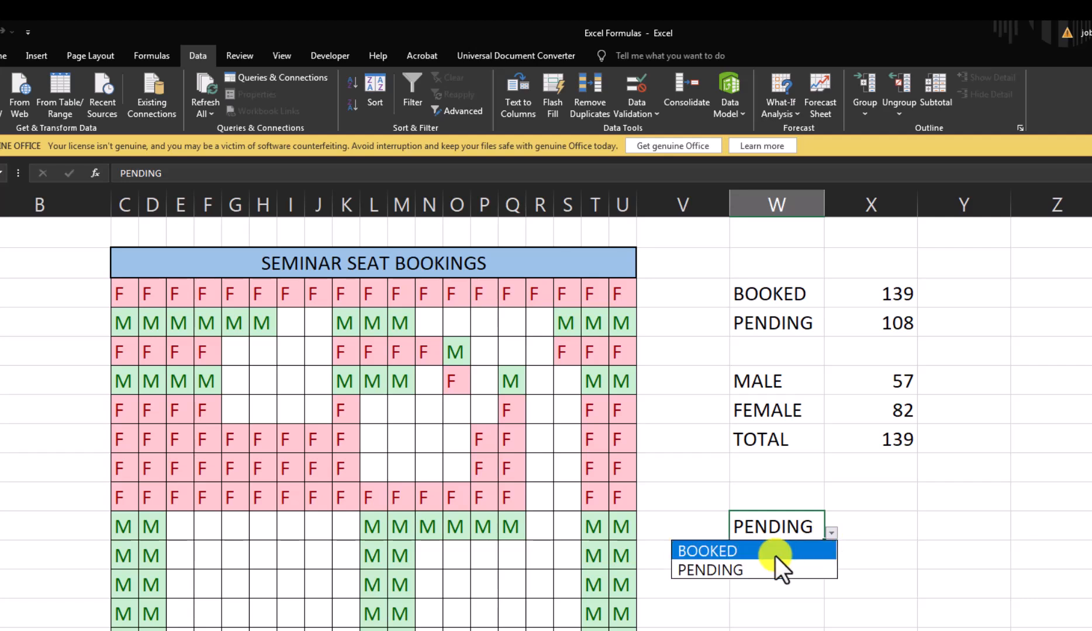
left_click(780, 570)
left_click(805, 543)
left_click(874, 525)
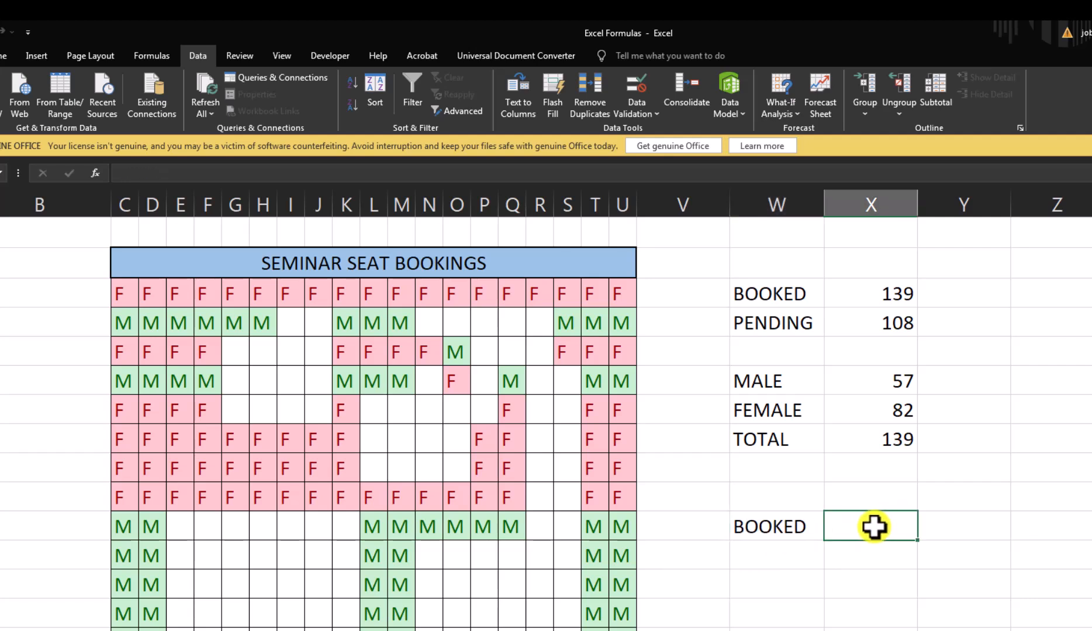
Choose PENDING from the dropdown list in cell W11
left_click(786, 525)
left_click(830, 534)
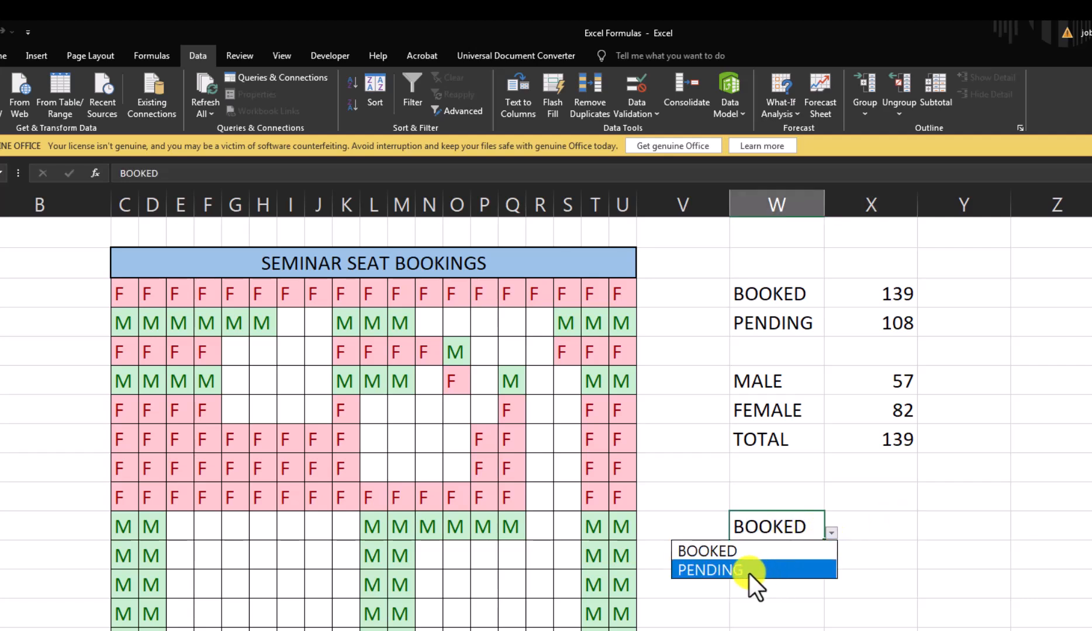
left_click(754, 571)
Begin an IF formula in cell X11 whose logical test compares W11 with a quoted text
left_click(874, 529)
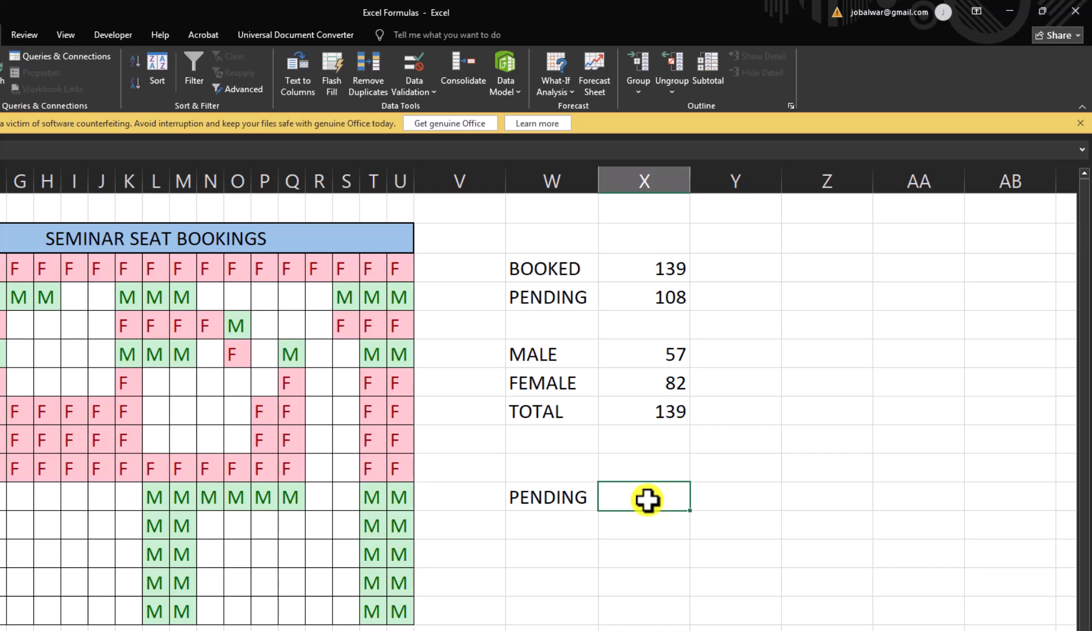
type("=IF(")
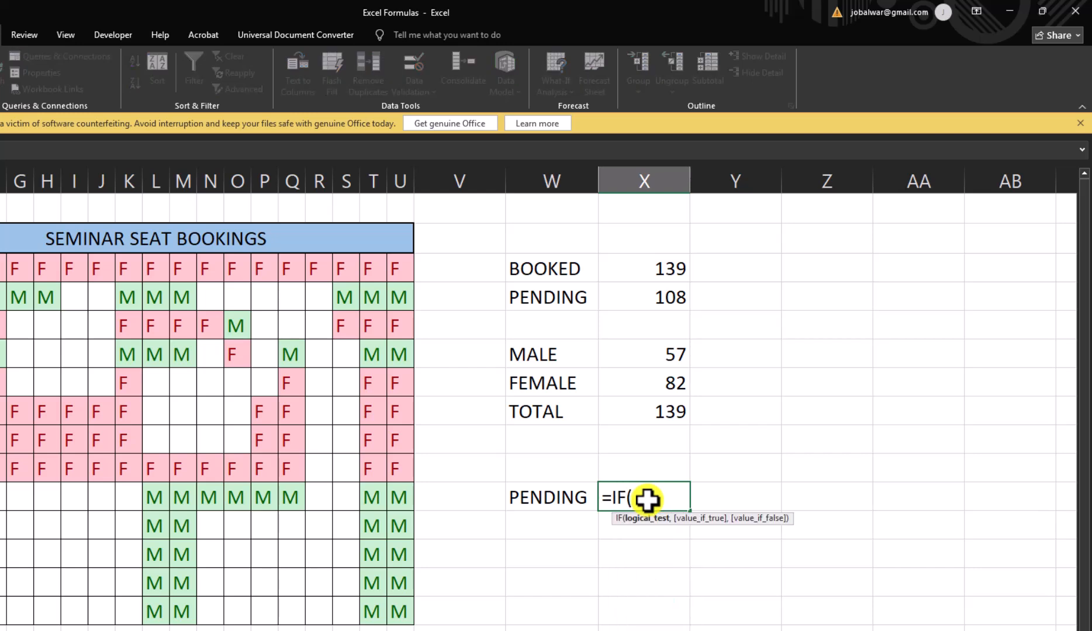
left_click(527, 499)
type("=\"")
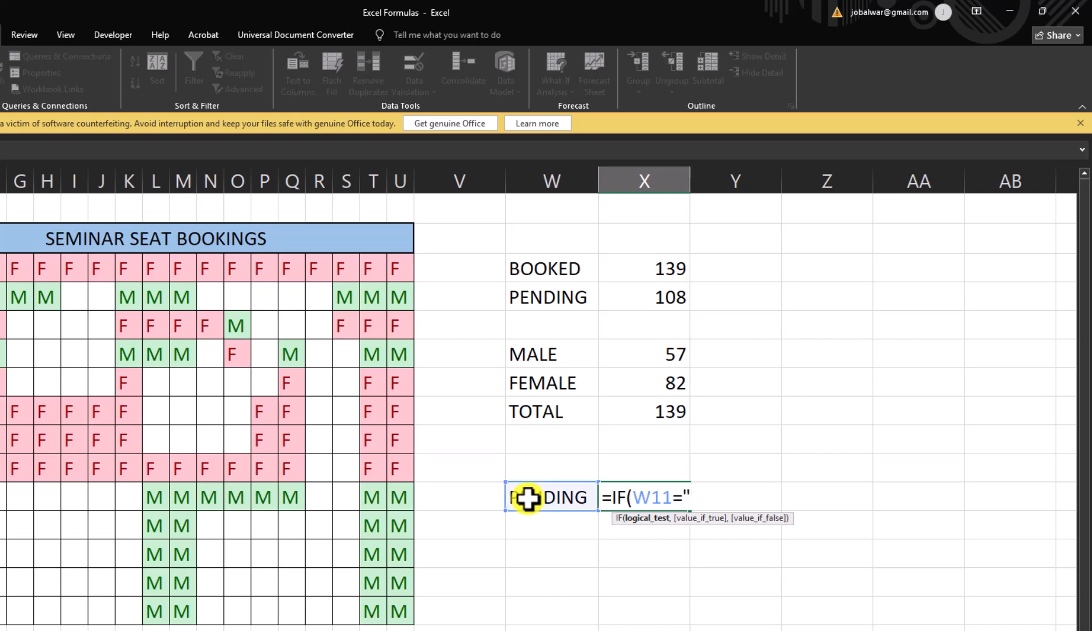
type("PENDINF")
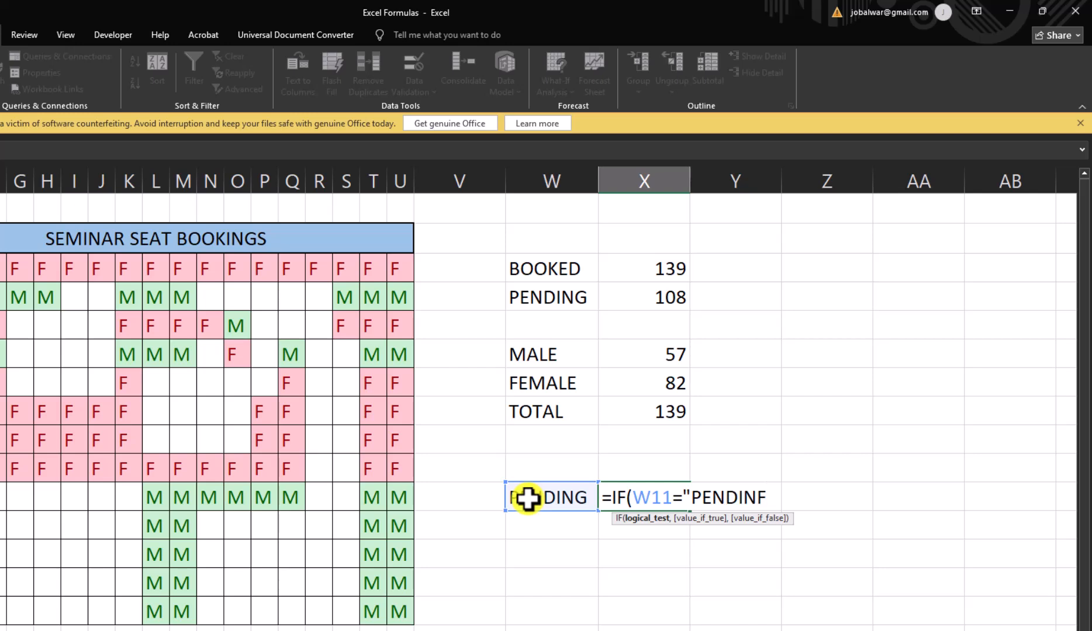
key("BackSpace")
key("BackSpace")
key("BackSpace")
key("BackSpace")
key("BackSpace")
key("BackSpace")
key("BackSpace")
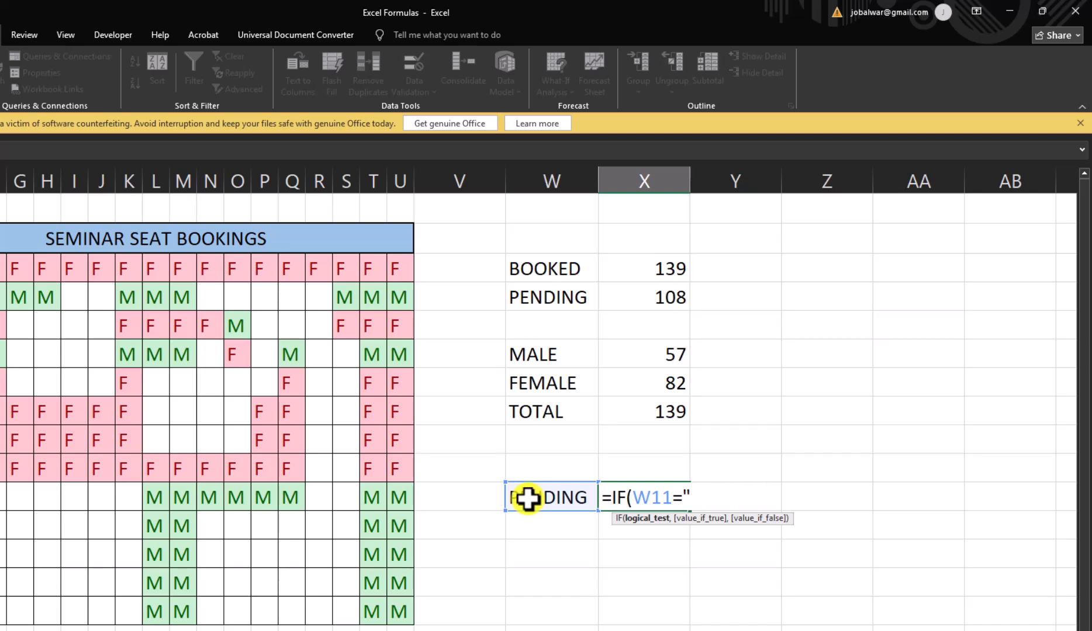
Complete the IF test in X11 with "BOOKED" and give COUNTA(ABC) as the value if true
type("BOOKED\",")
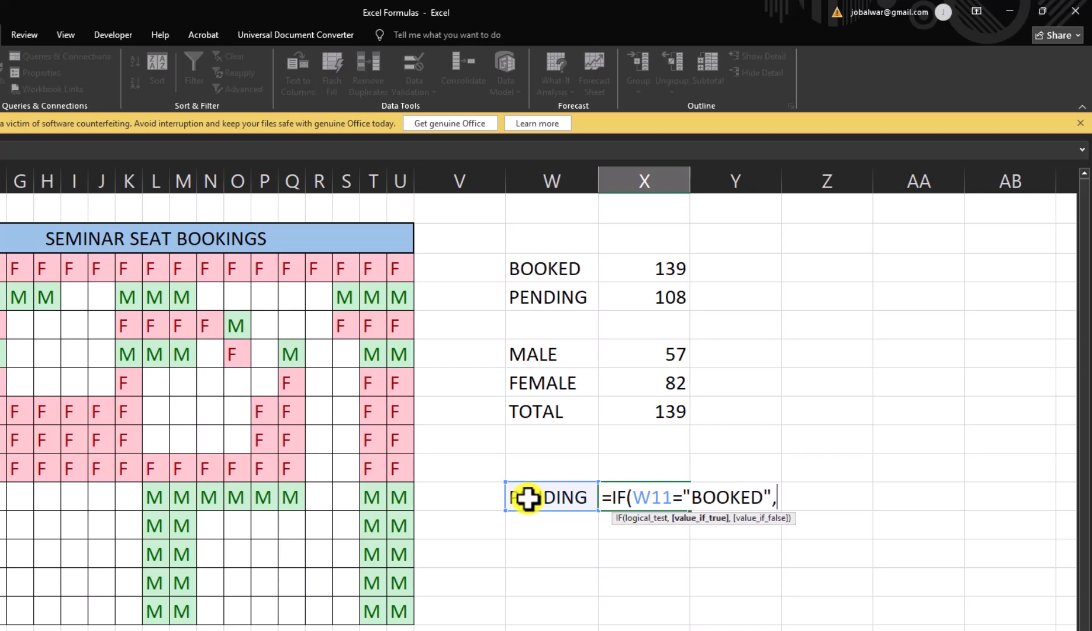
type("COUN")
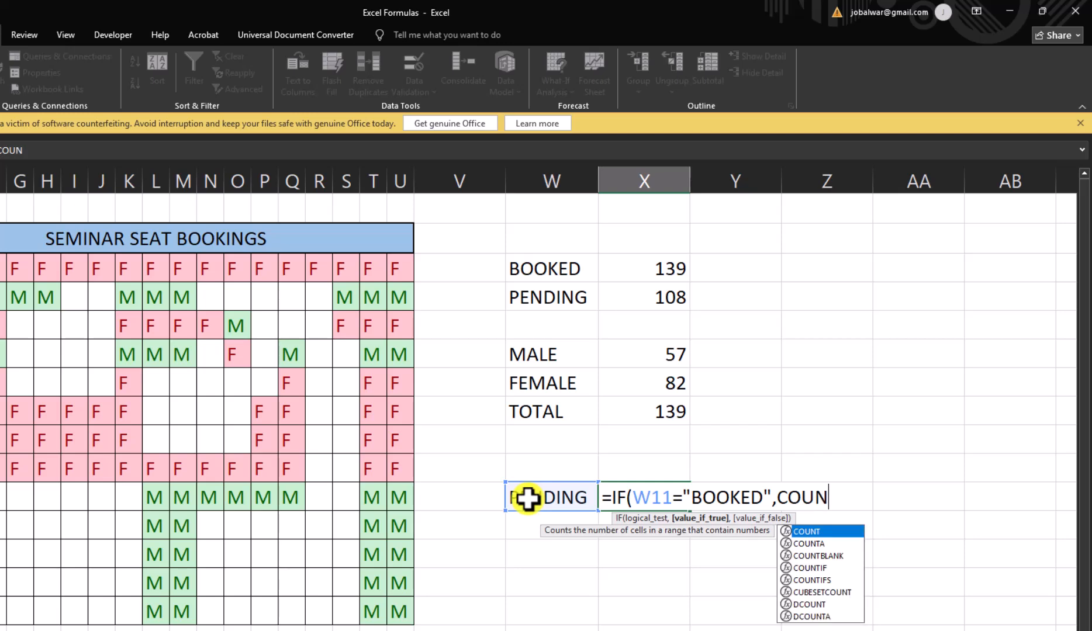
type("TA(")
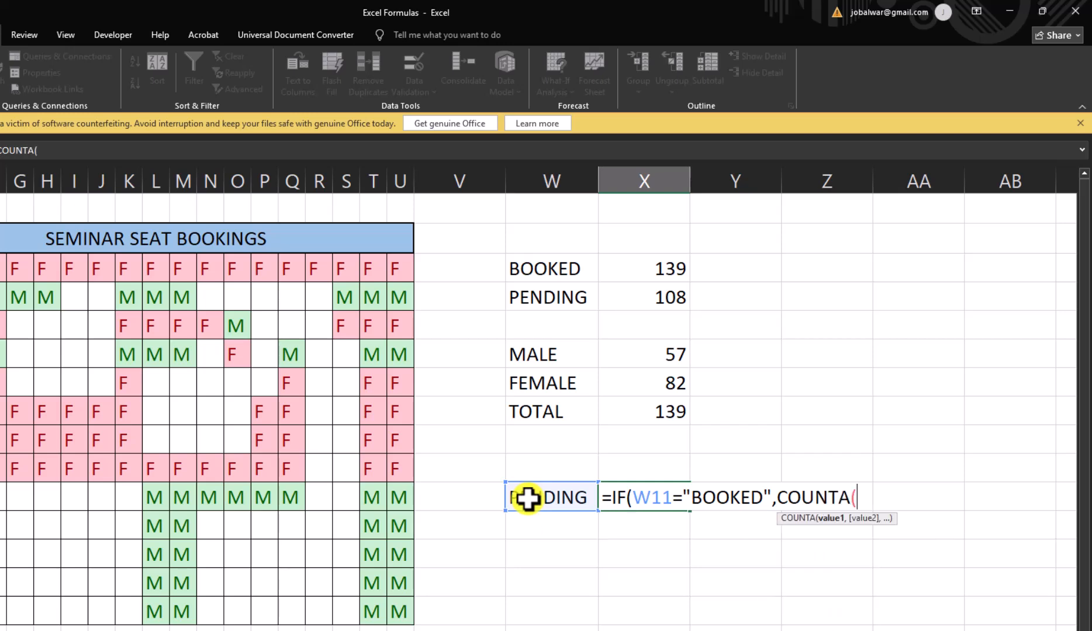
type("ABC")
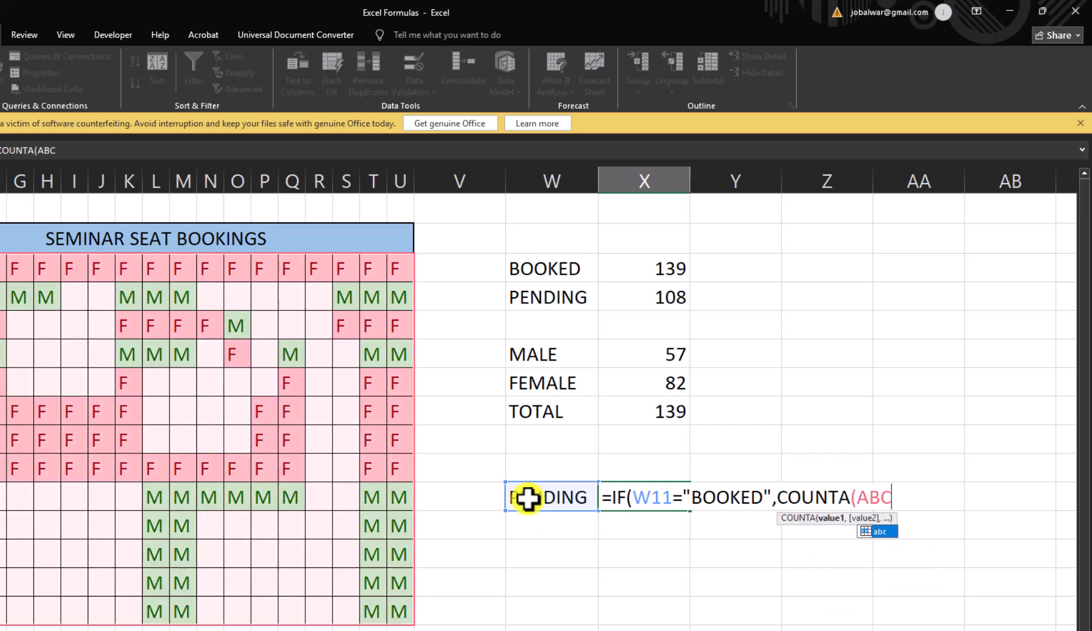
type("),")
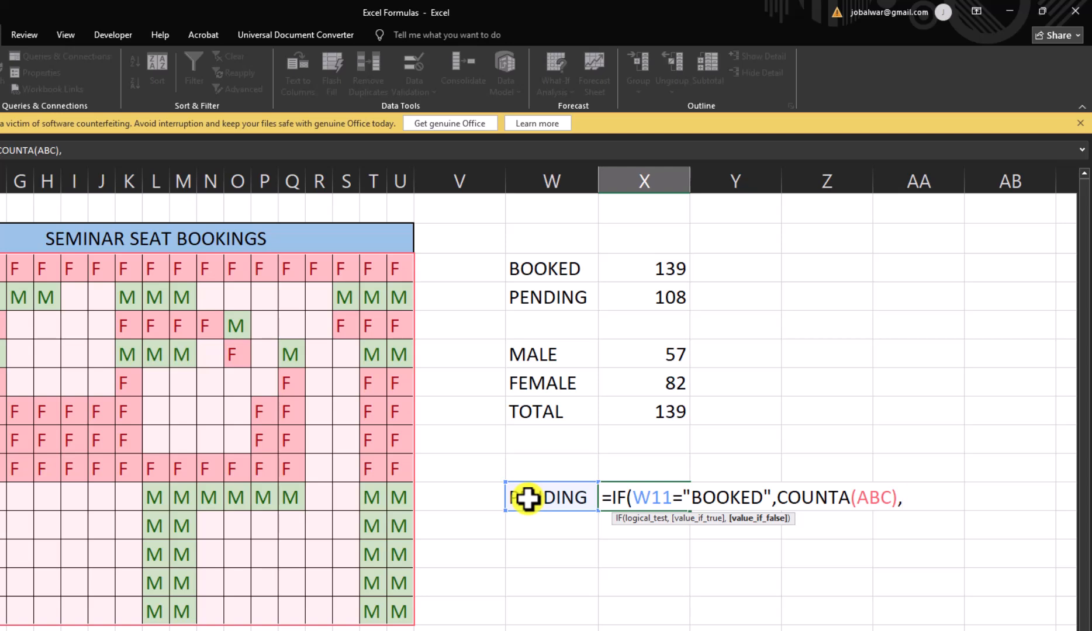
Add COUNTBLANK(ABC) as the value if false and finish the IF formula in X11
type("CO")
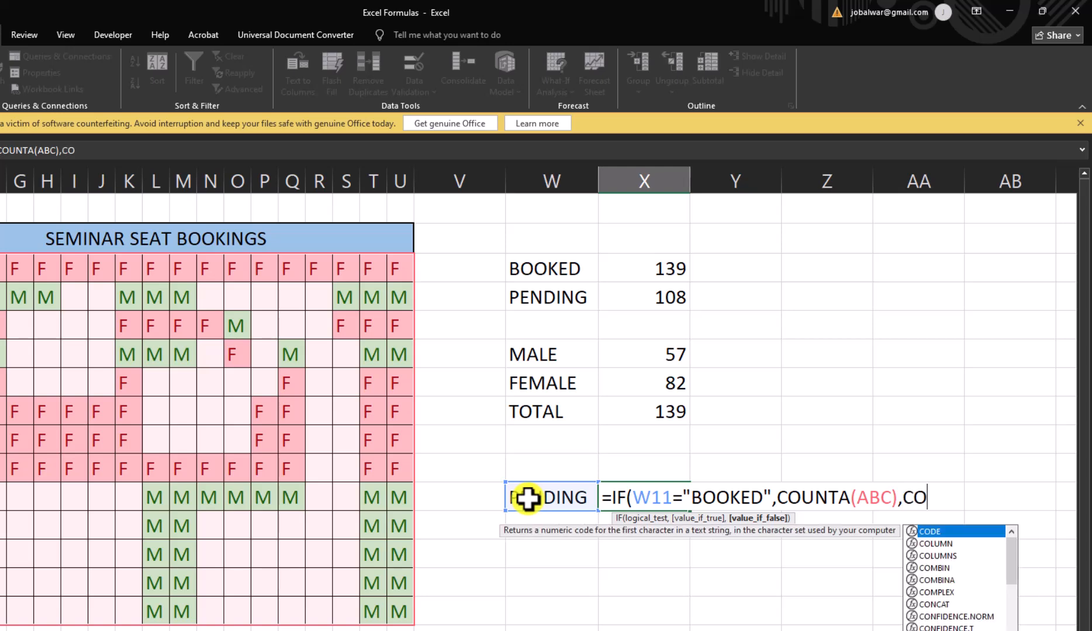
type("UNT")
key("Down")
key("Down")
key("Tab")
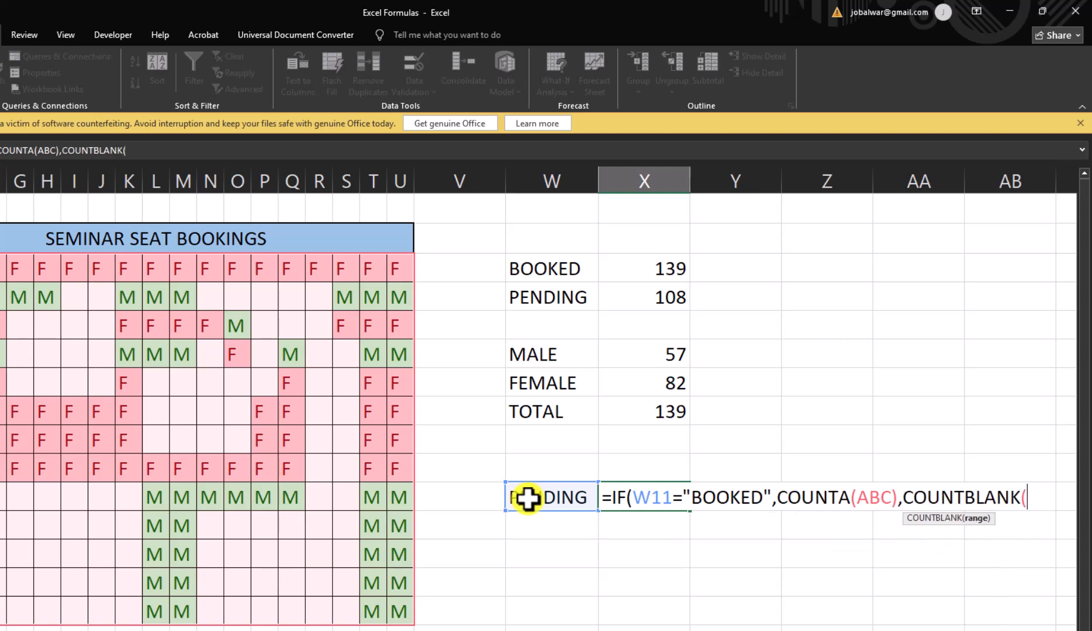
type("ABC")
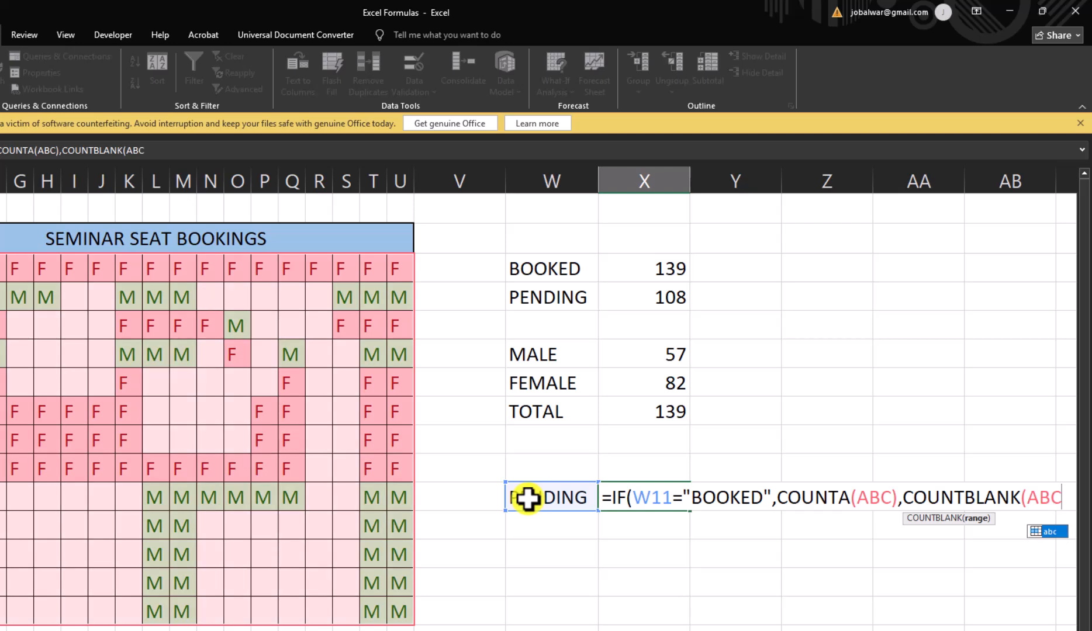
type(")")
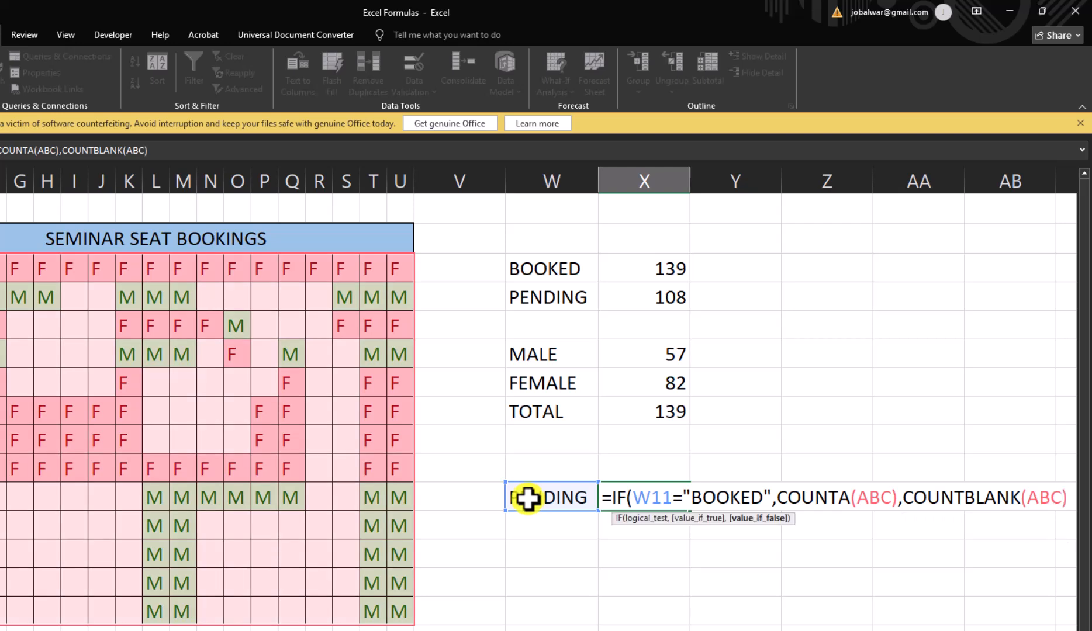
type(")")
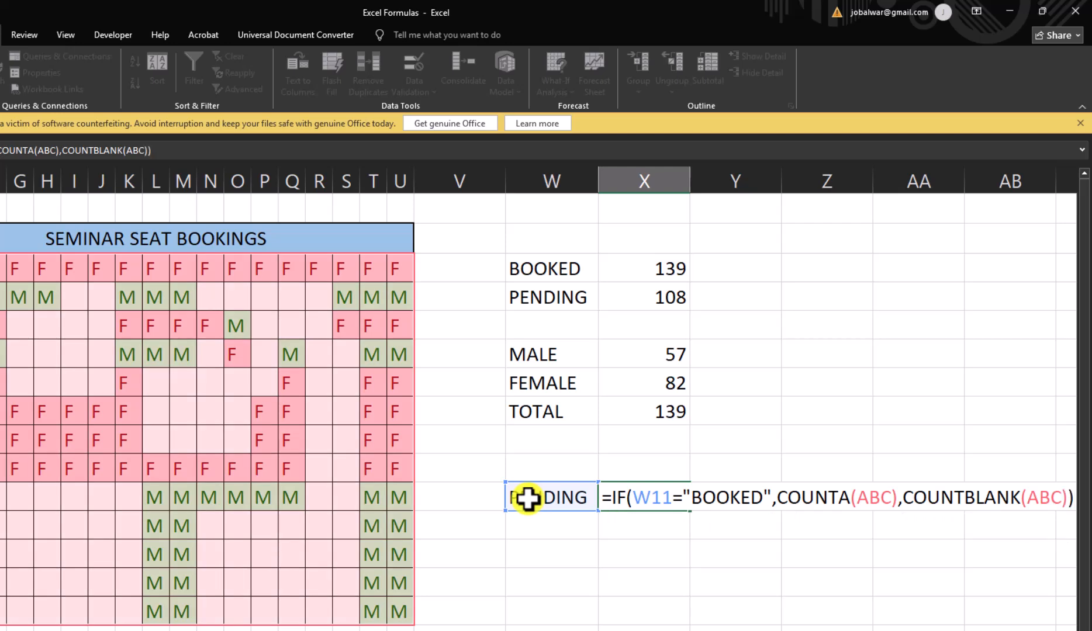
key("Return")
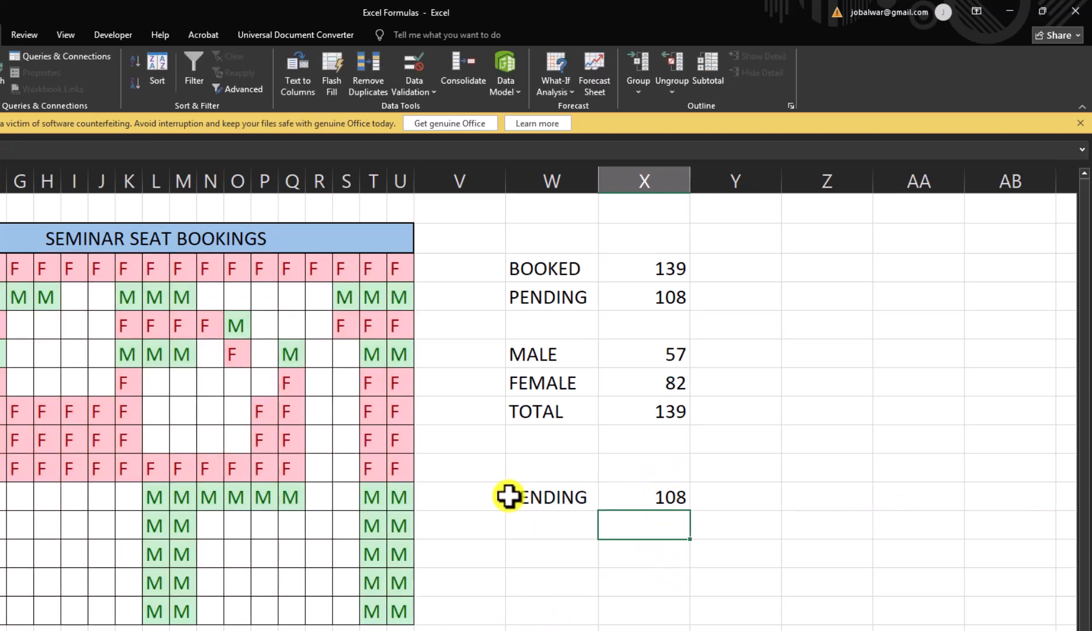
Test the X11 formula by switching W11 to BOOKED and back to PENDING
left_click(538, 498)
left_click(606, 504)
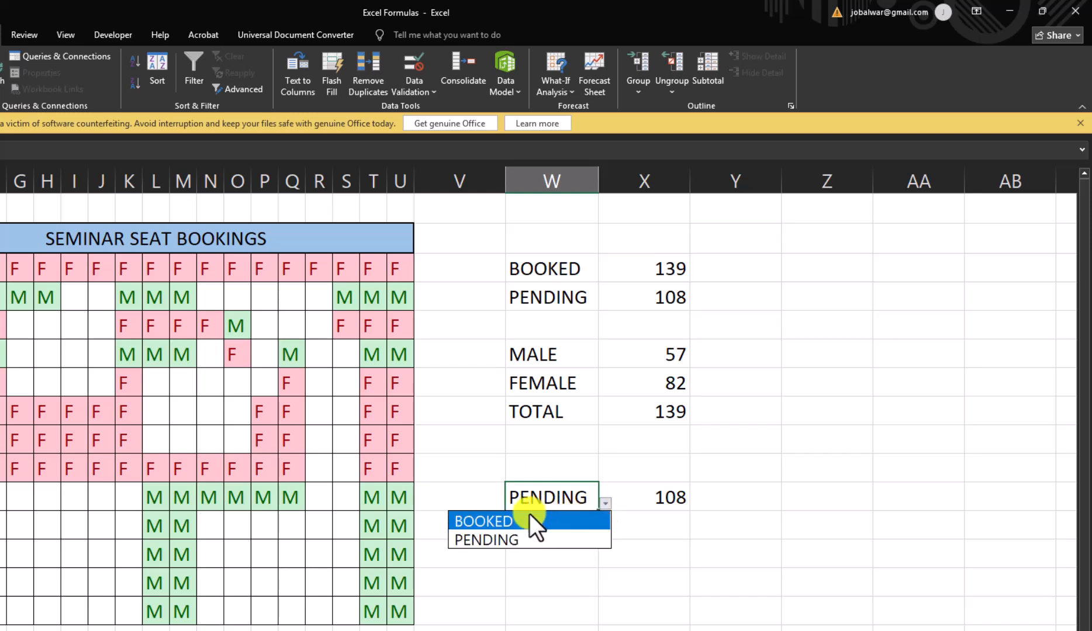
left_click(522, 518)
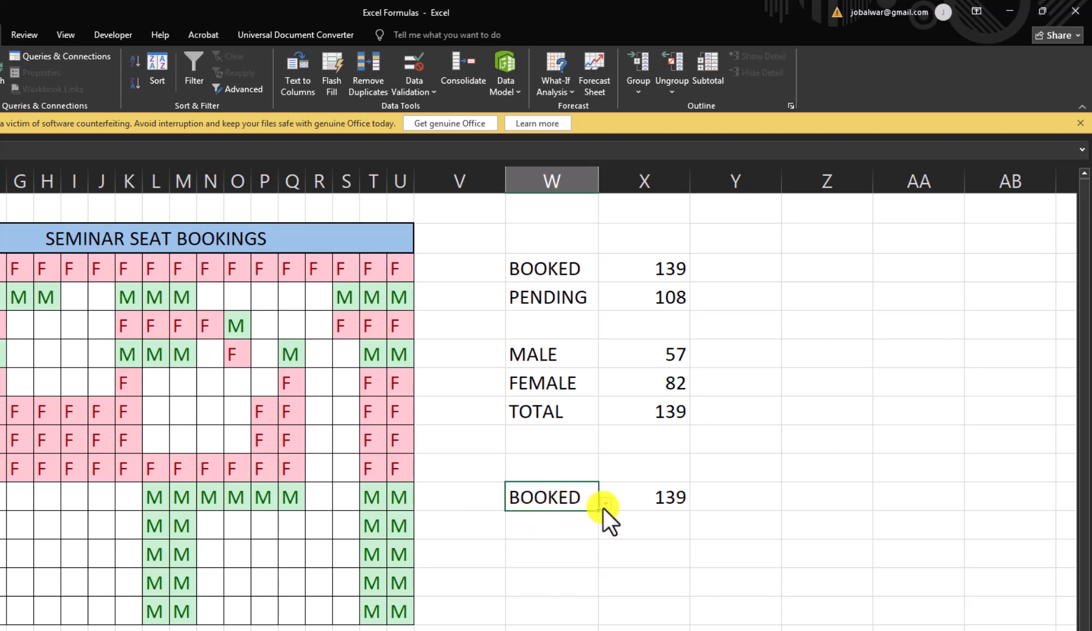
left_click(607, 504)
left_click(515, 538)
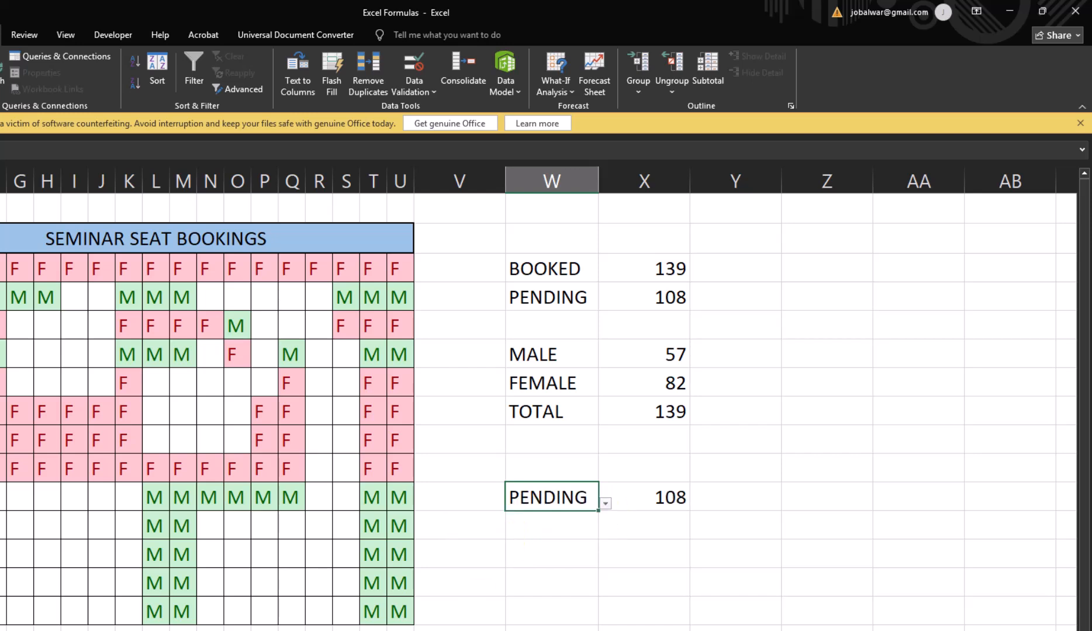